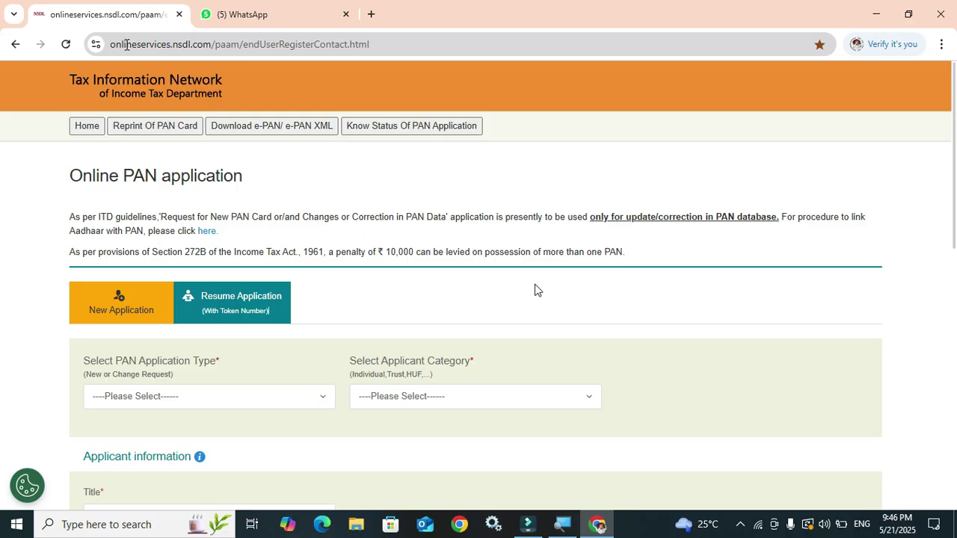
Set the PAN application type to New PAN - Indian Citizen (Form 49A) and the applicant category to INDIVIDUAL.
scroll(209, 394, down, 1)
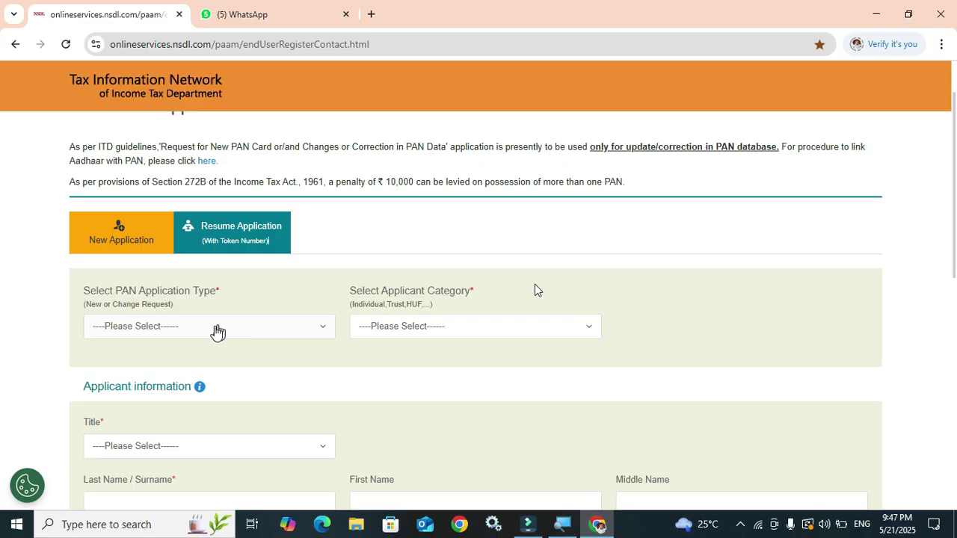
click(160, 334)
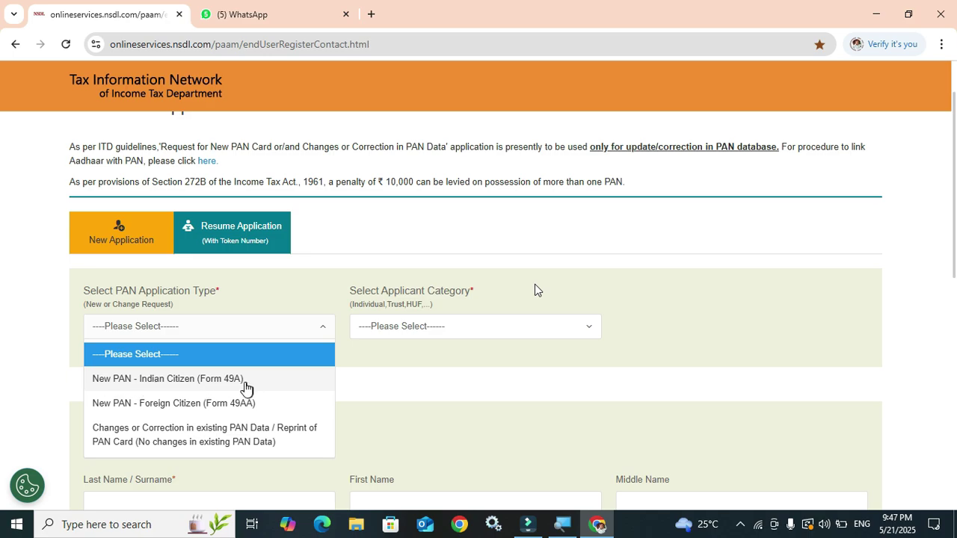
click(241, 383)
click(429, 330)
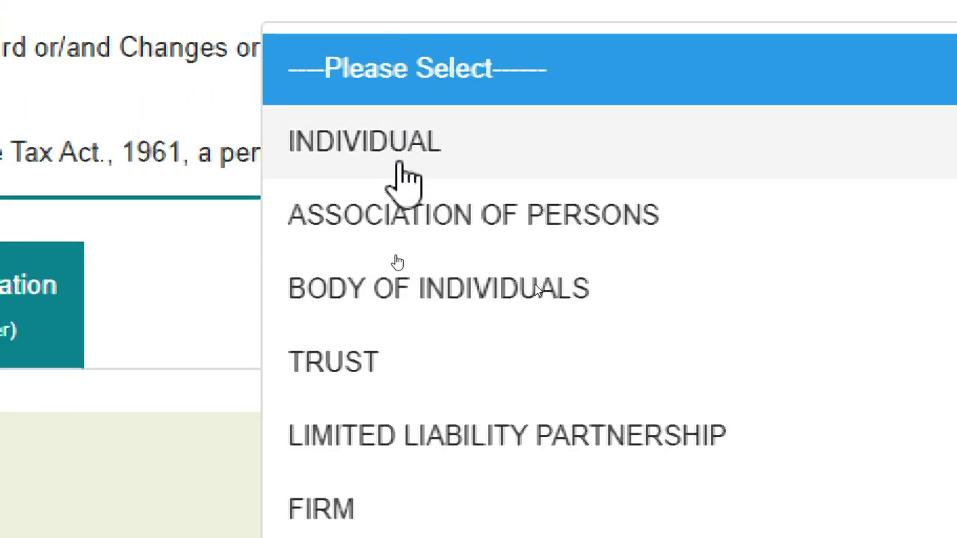
click(404, 154)
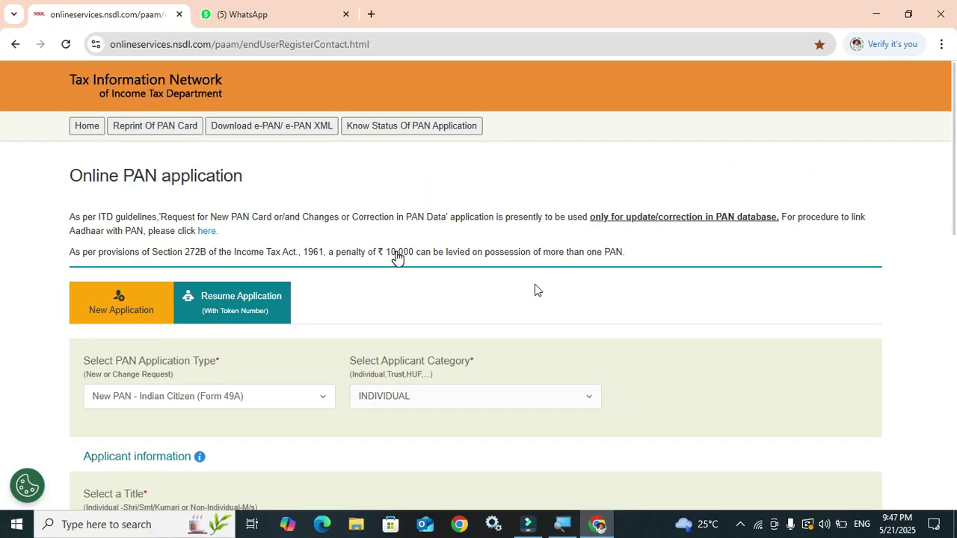
Set the applicant's title to Shri in the applicant information section.
scroll(269, 340, down, 3)
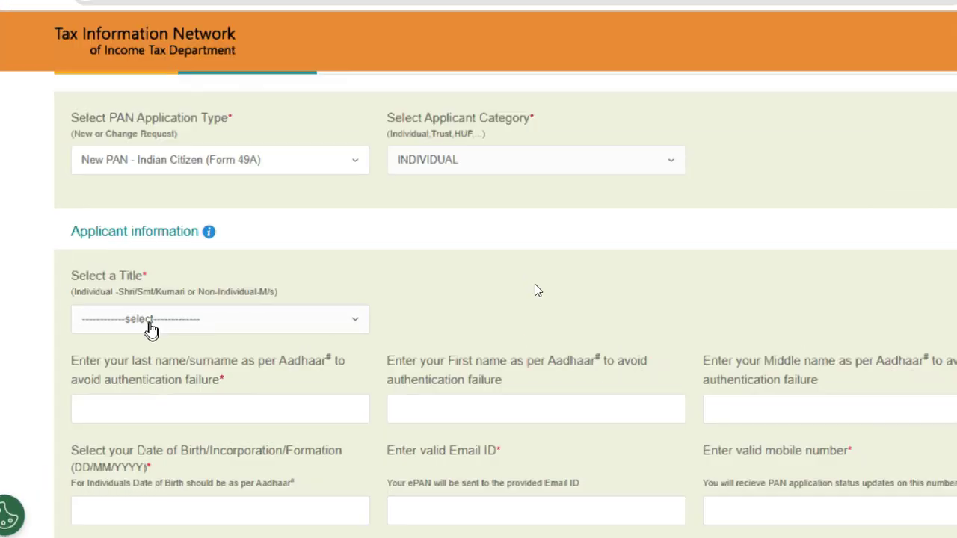
click(151, 325)
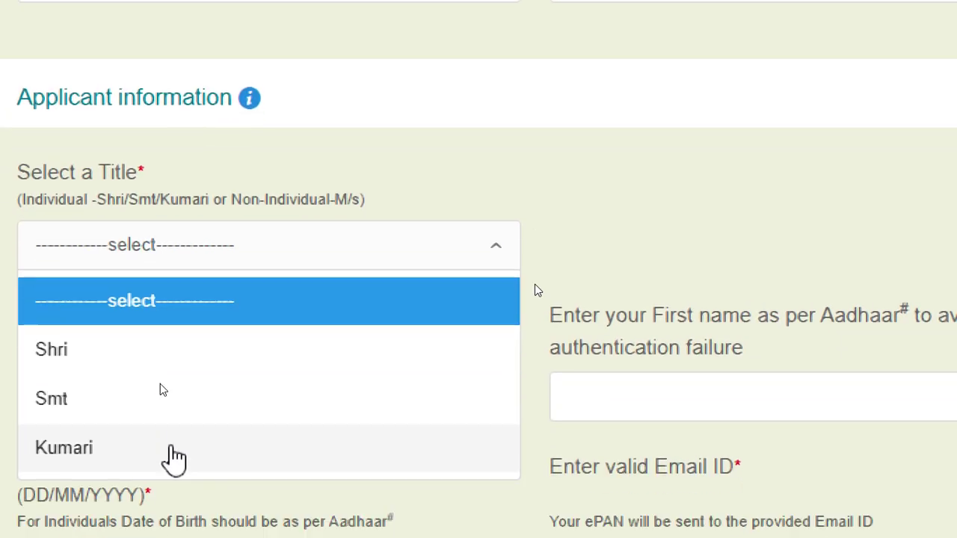
click(172, 420)
Enter the applicant's last name and first name as per Aadhaar, leaving the middle name blank.
scroll(121, 344, down, 4)
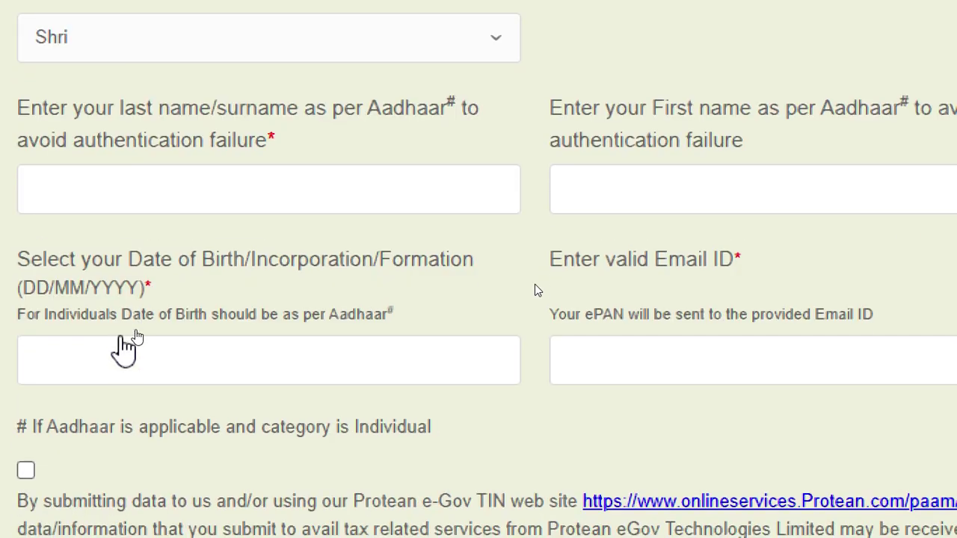
scroll(134, 359, up, 2)
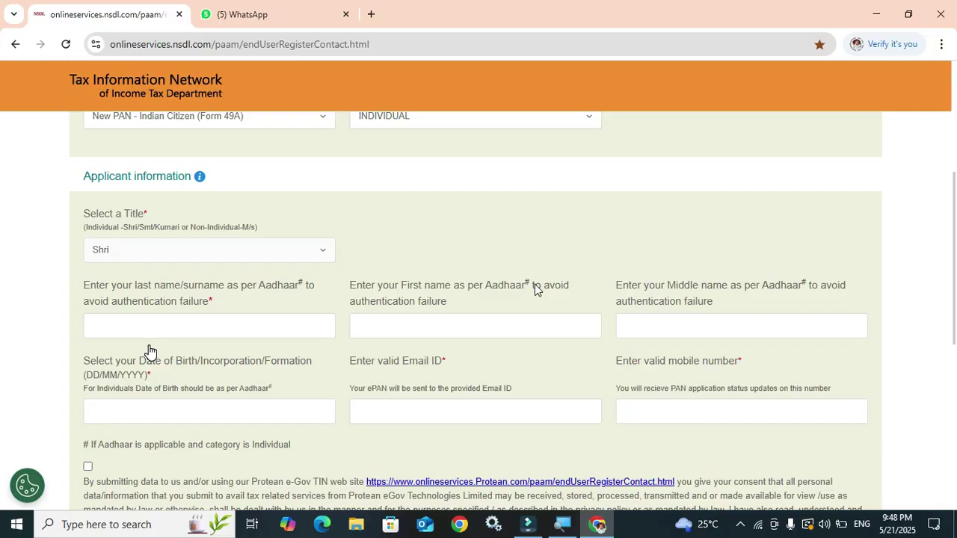
click(160, 330)
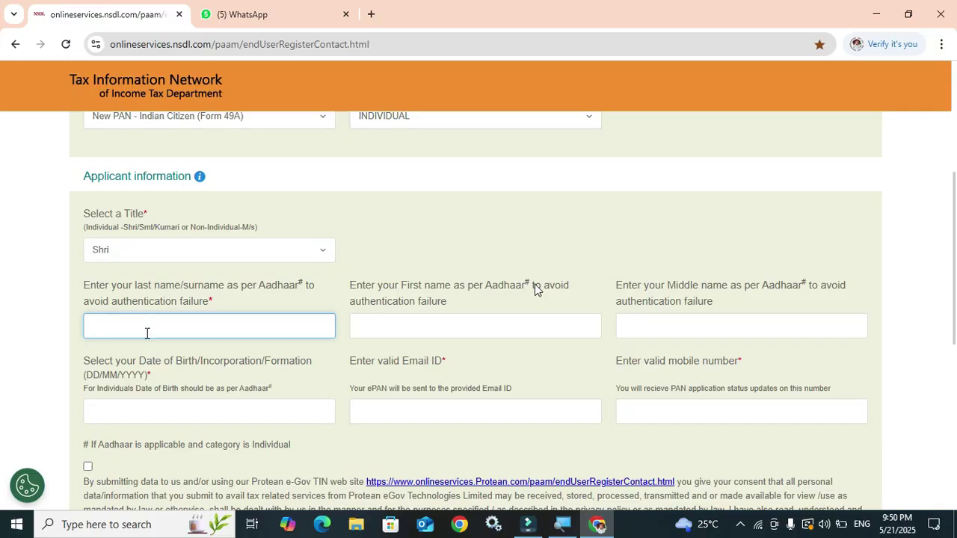
text(PRAVEE)
key(BackSpace)
key(BackSpace)
key(BackSpace)
key(BackSpace)
key(BackSpace)
key(BackSpace)
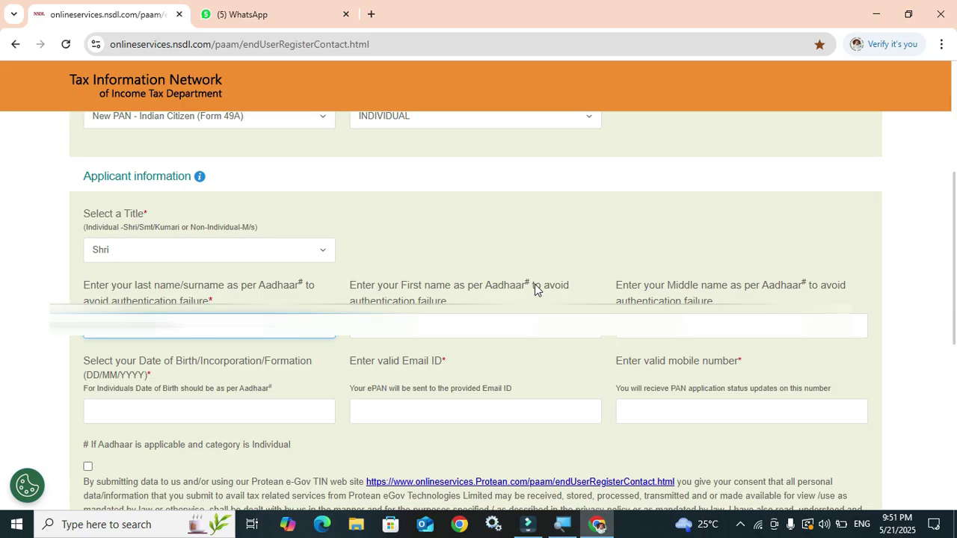
key(Tab)
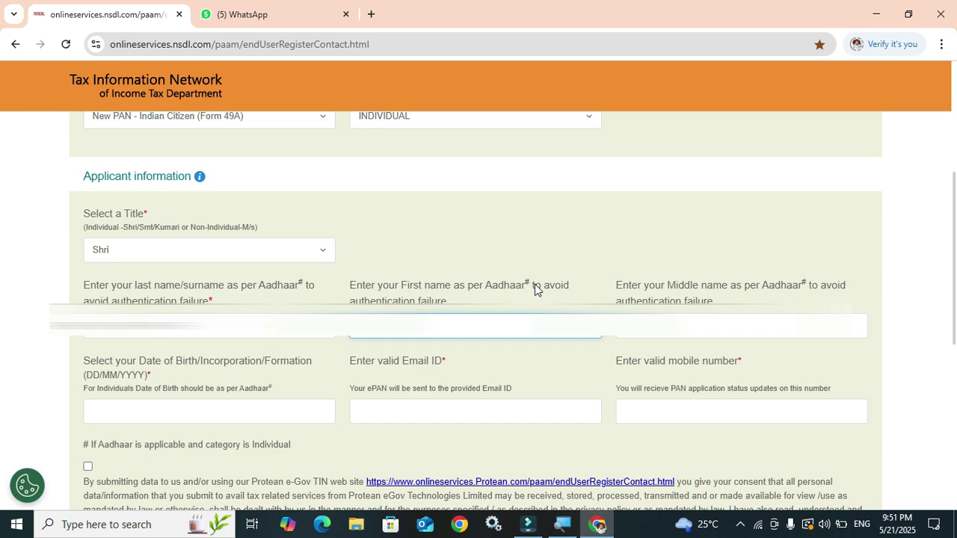
key(Tab)
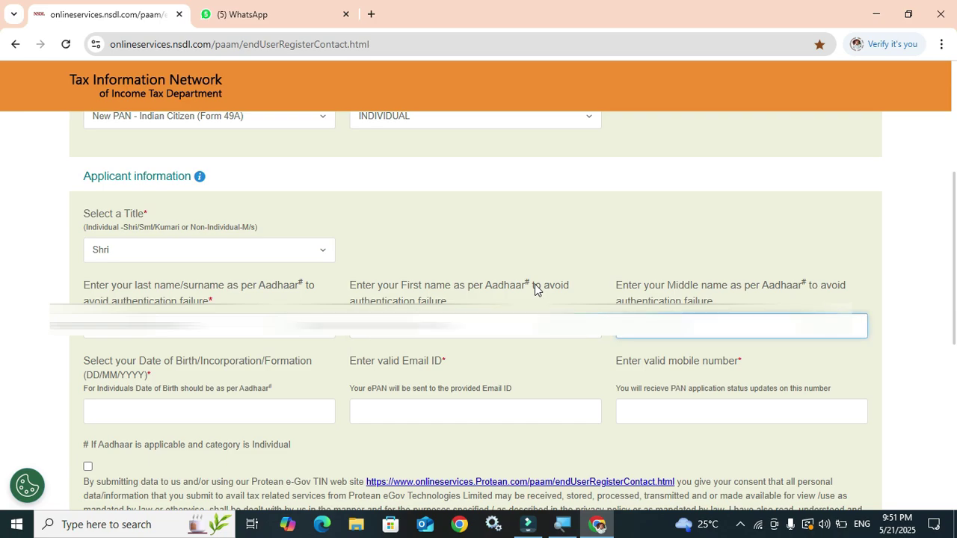
Choose the applicant's date of birth as per Aadhaar in the date of birth field.
key(Tab)
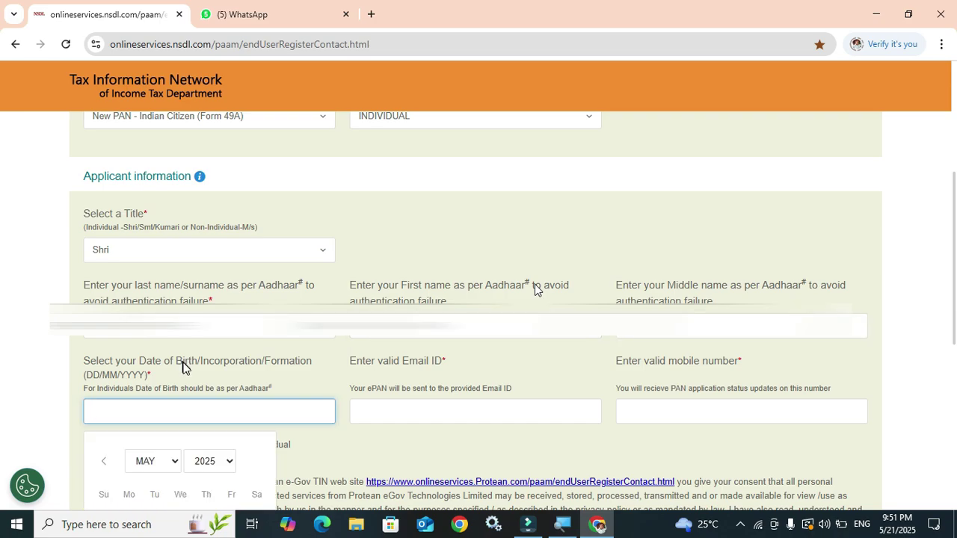
scroll(534, 290, down, 1)
click(199, 393)
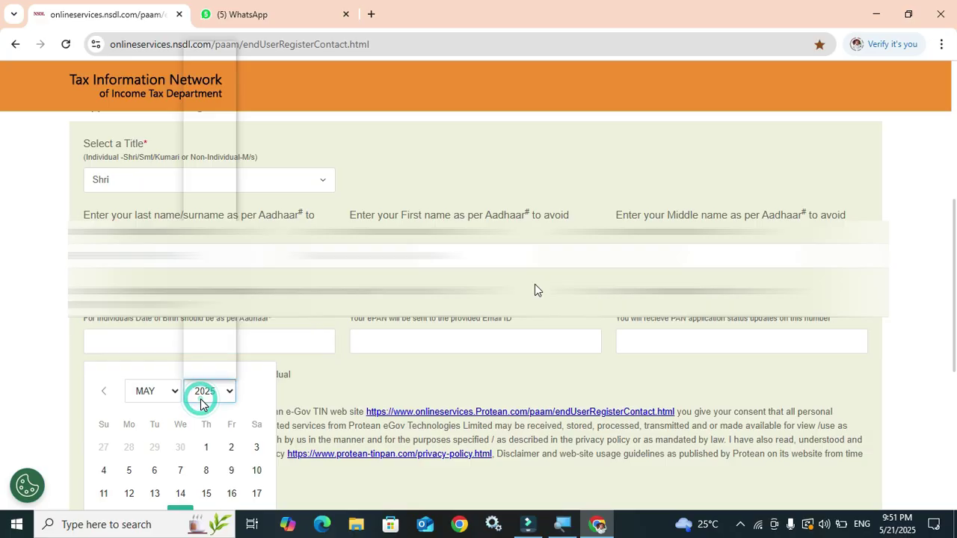
Fill in the applicant's email ID and mobile number for receiving the ePAN and status updates.
click(454, 346)
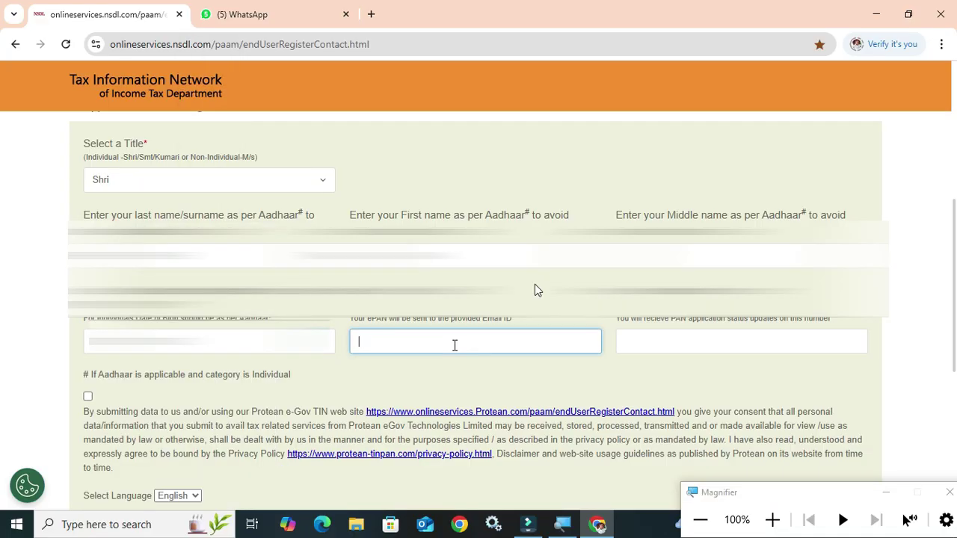
key(super+plus)
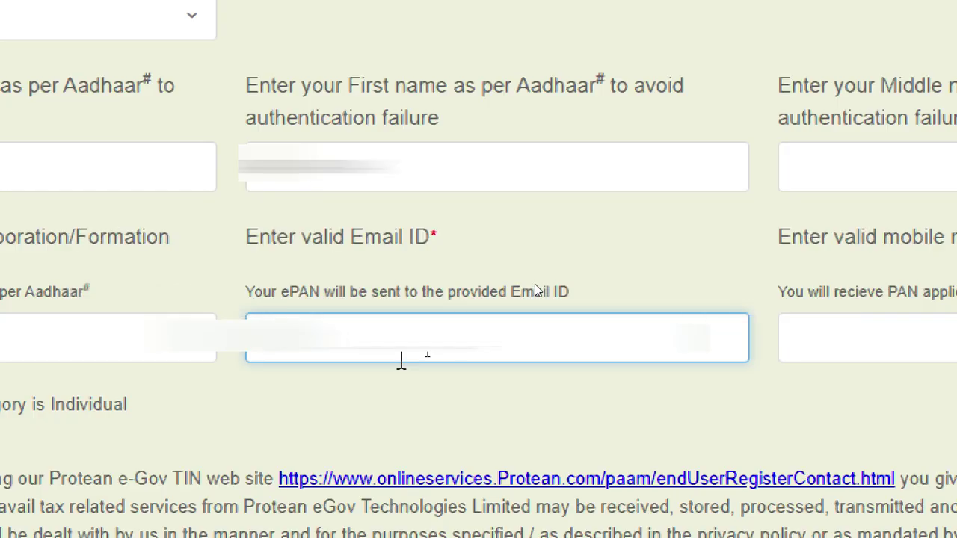
key(ctrl+v)
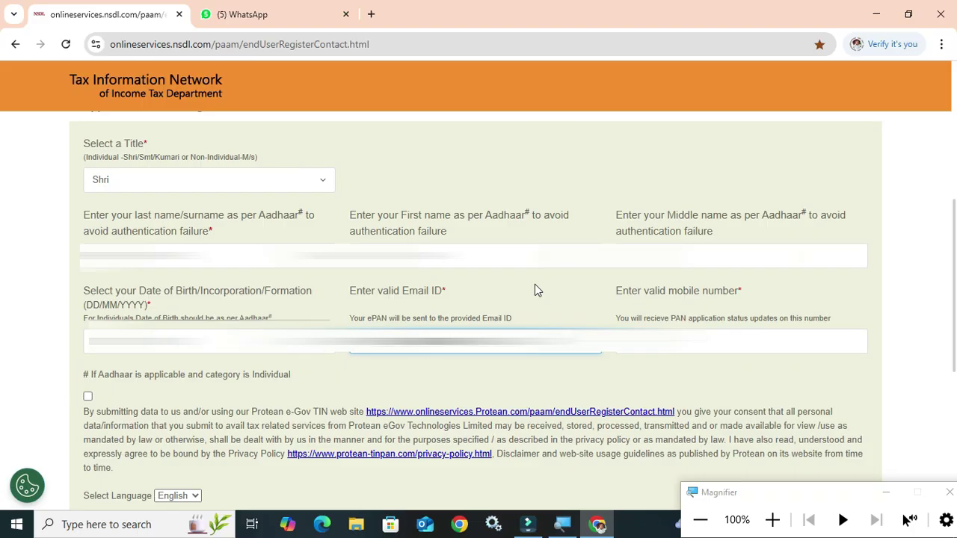
key(Tab)
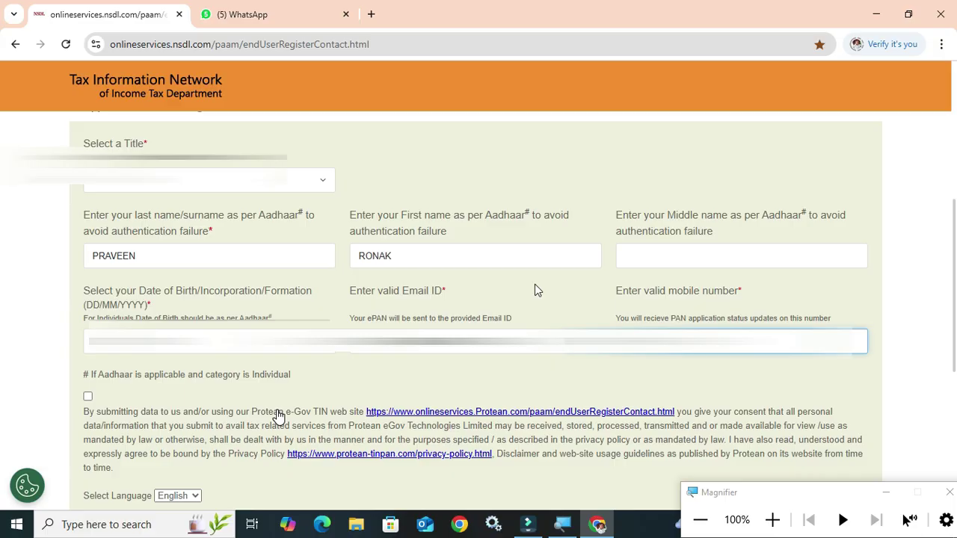
Accept the data consent declaration and complete the reCAPTCHA check.
scroll(278, 416, down, 1)
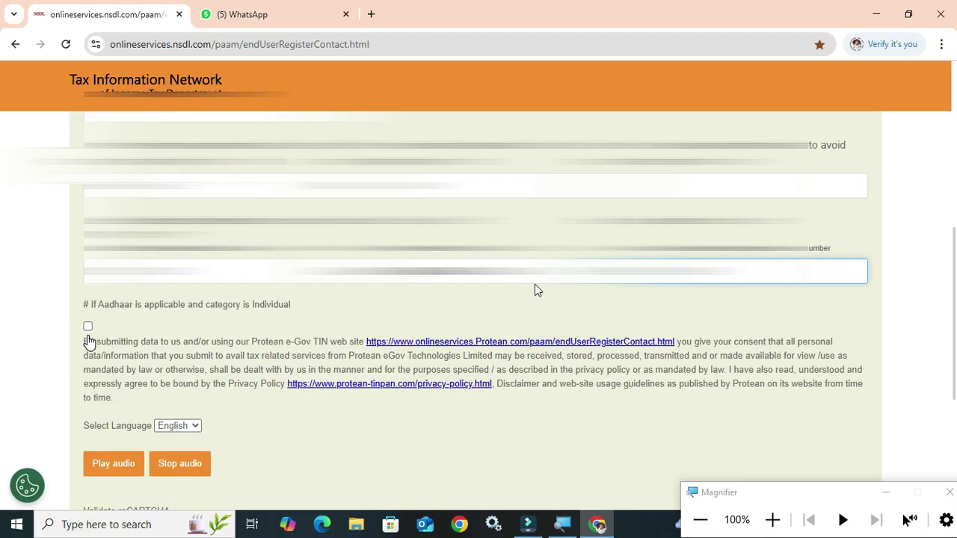
click(88, 325)
scroll(95, 341, down, 1)
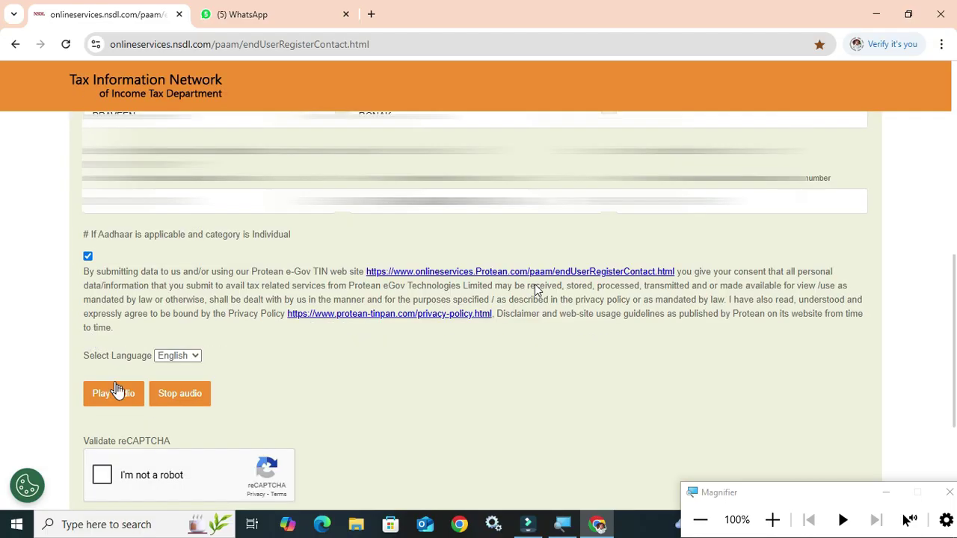
scroll(112, 408, down, 1)
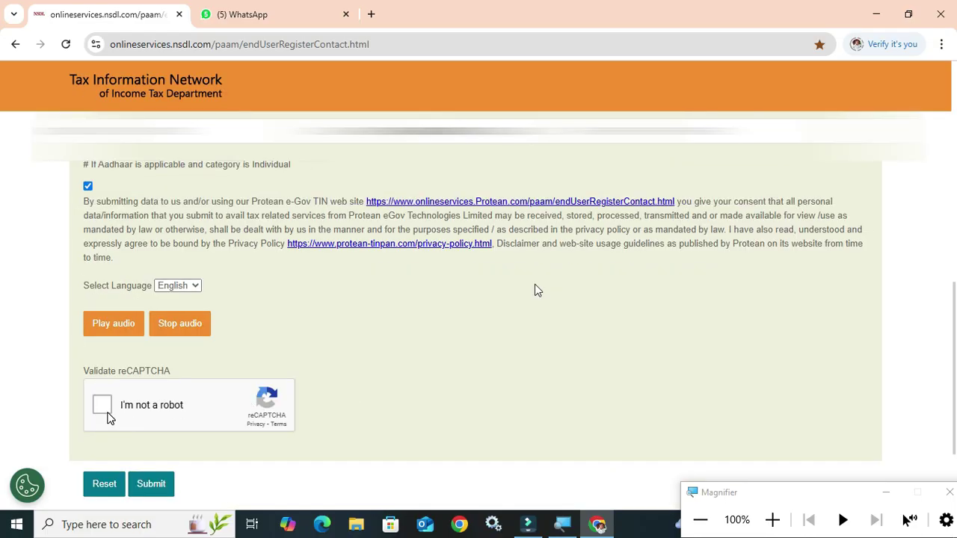
click(106, 411)
Submit the registration form and select the generated token number.
scroll(117, 428, down, 1)
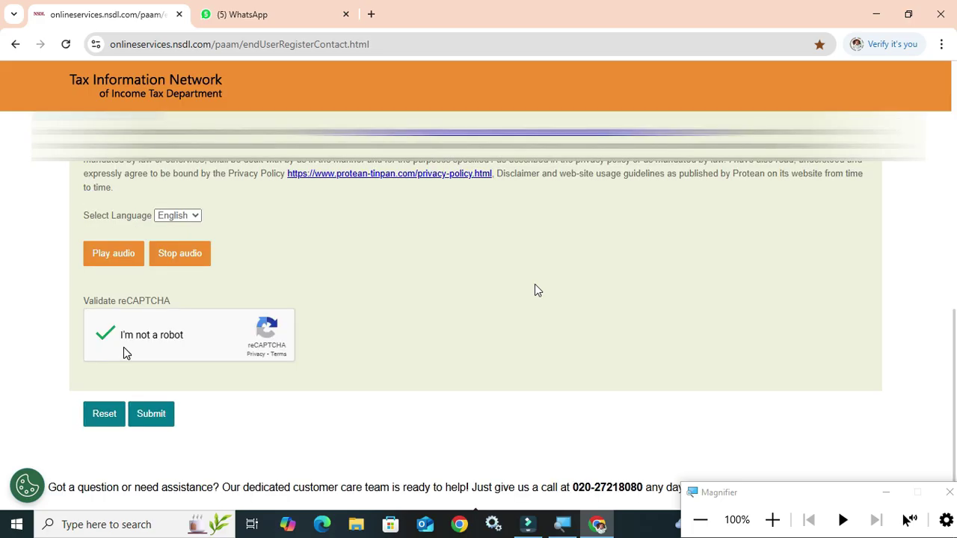
click(152, 414)
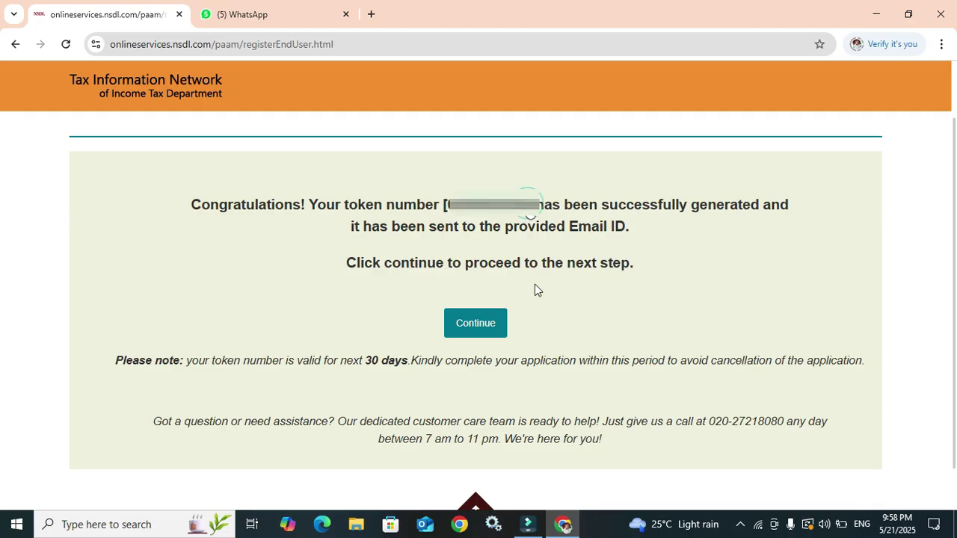
double_click(532, 207)
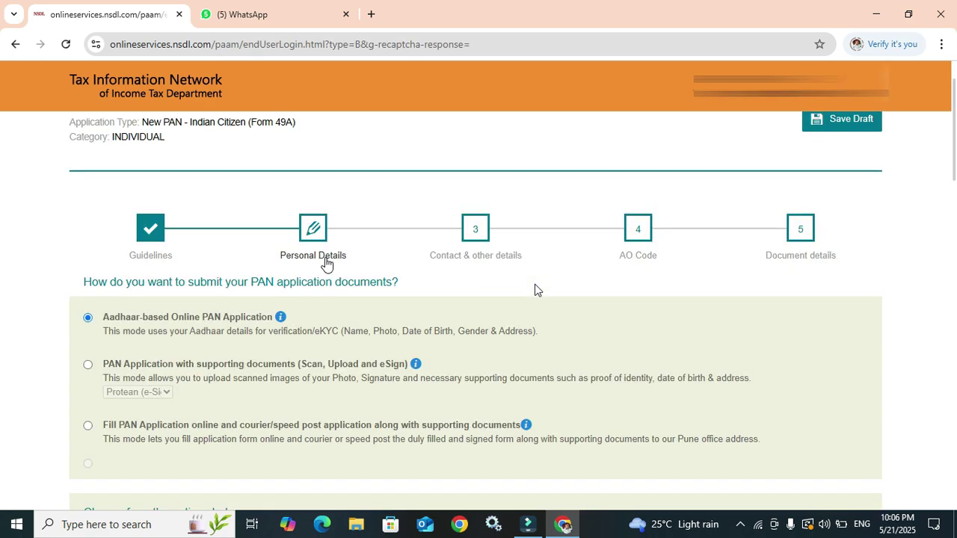
Choose PAN Application with supporting documents (Scan, Upload and eSign) as the document submission mode.
scroll(326, 263, down, 1)
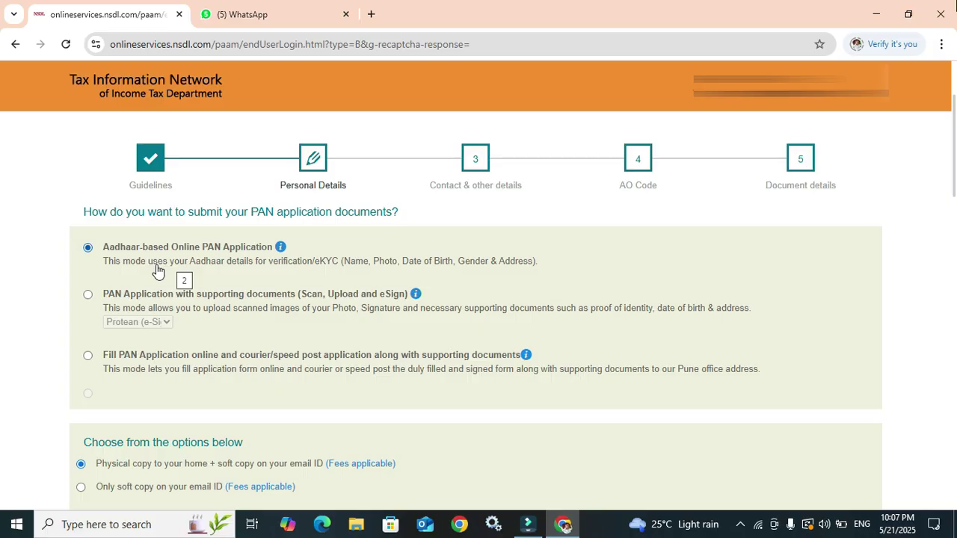
click(90, 295)
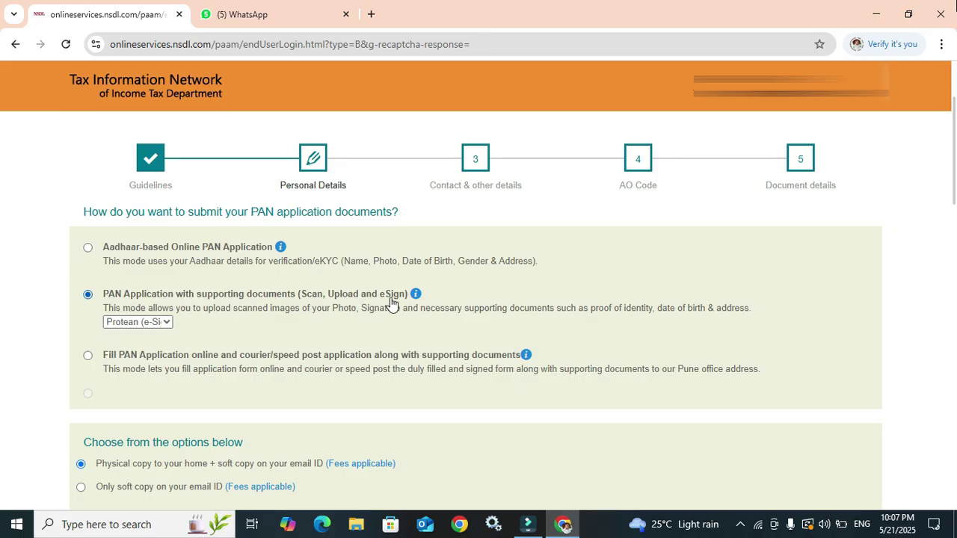
key(super+plus)
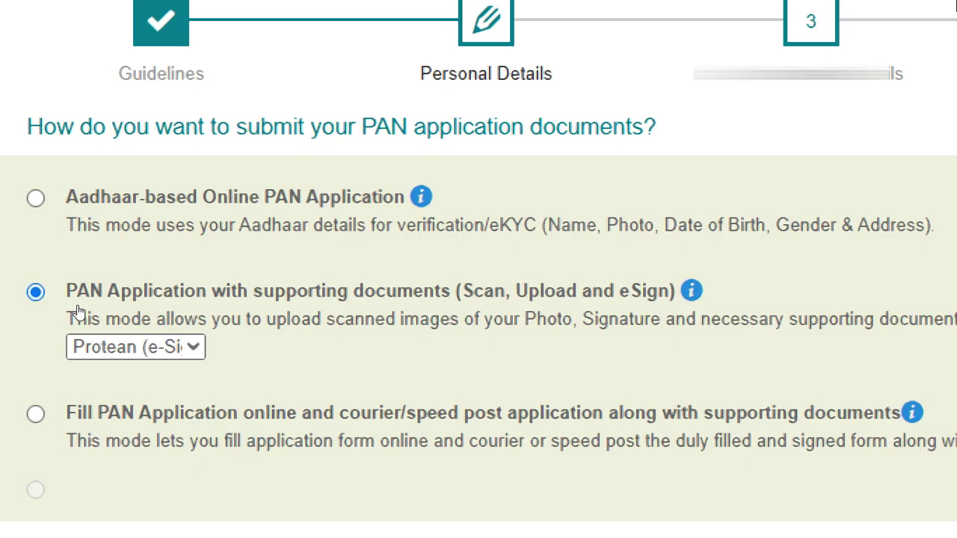
key(super+minus)
Enter the last four digits of the applicant's Aadhaar number, keeping the physical and soft copy delivery option.
scroll(119, 249, down, 1)
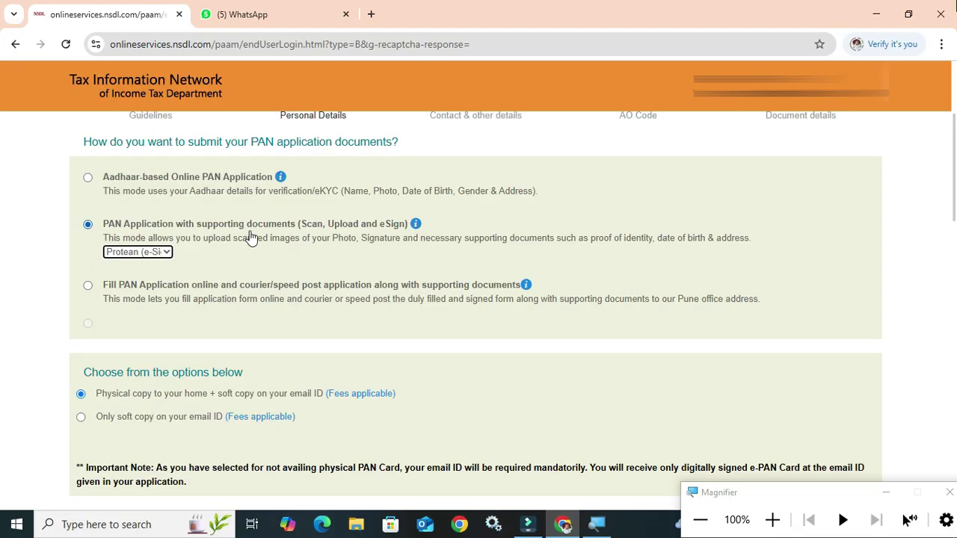
scroll(392, 263, down, 1)
scroll(391, 262, down, 1)
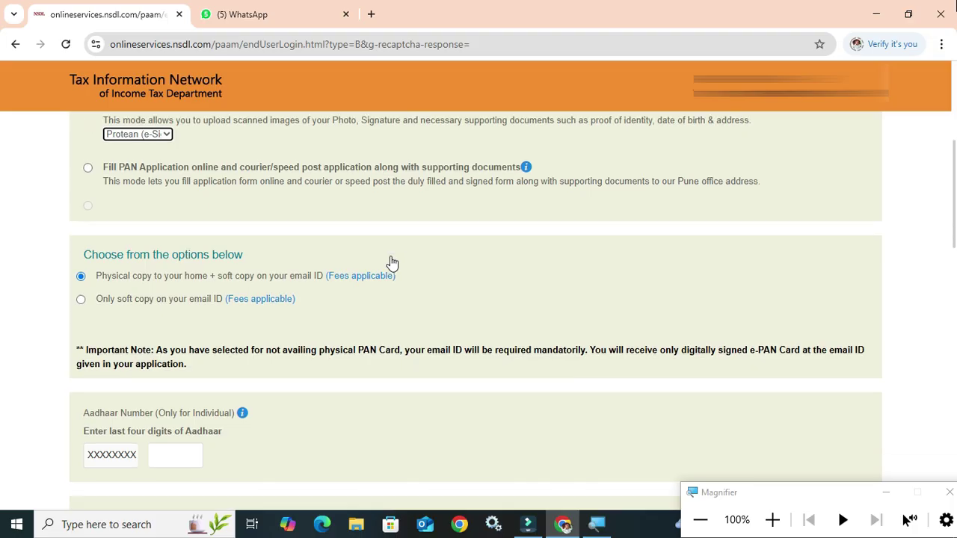
scroll(143, 312, up, 1)
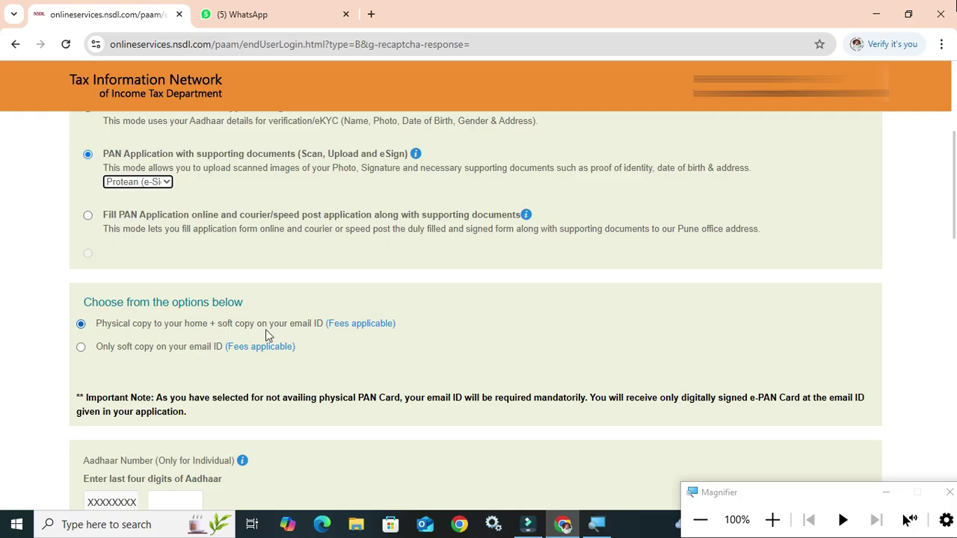
scroll(267, 336, down, 1)
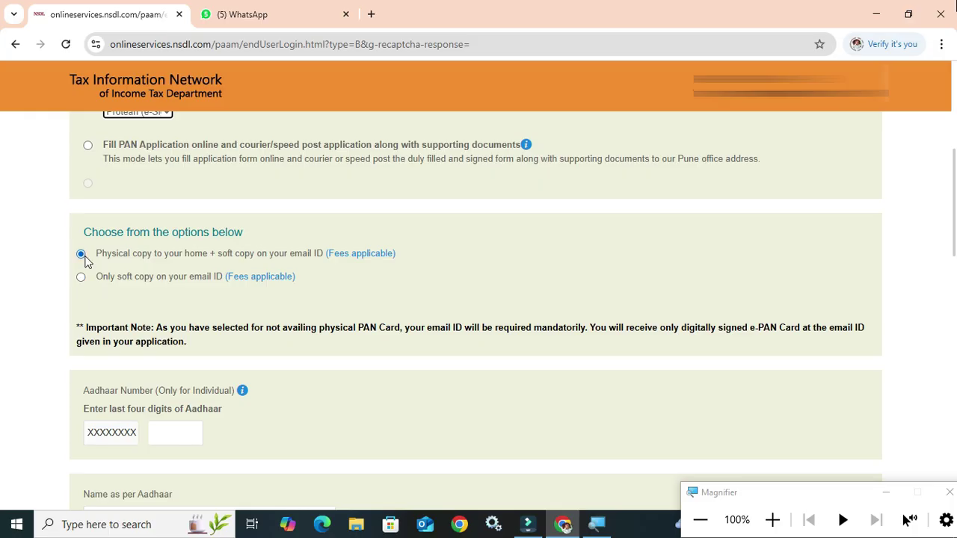
scroll(169, 322, down, 2)
click(173, 283)
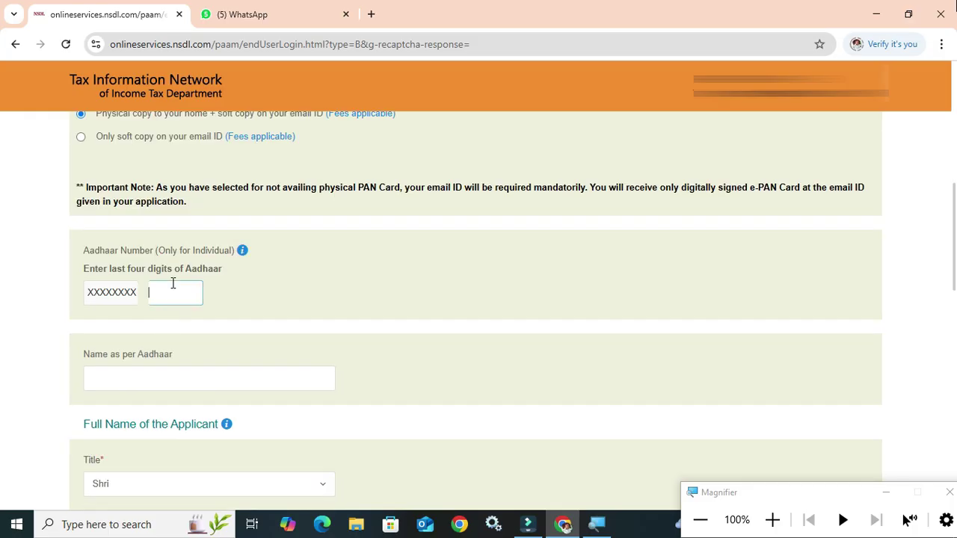
key(super+Escape)
text(****)
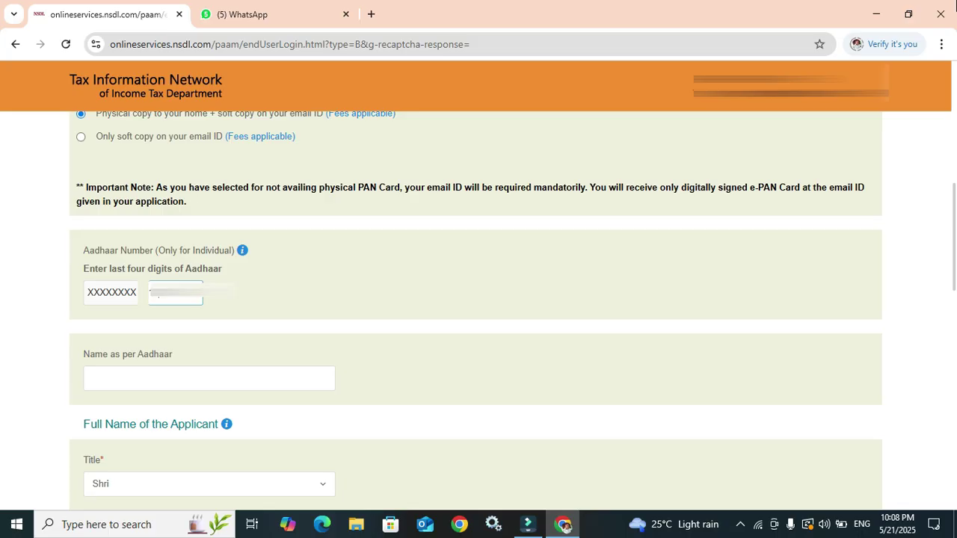
Enter the applicant's name as per Aadhaar.
click(178, 369)
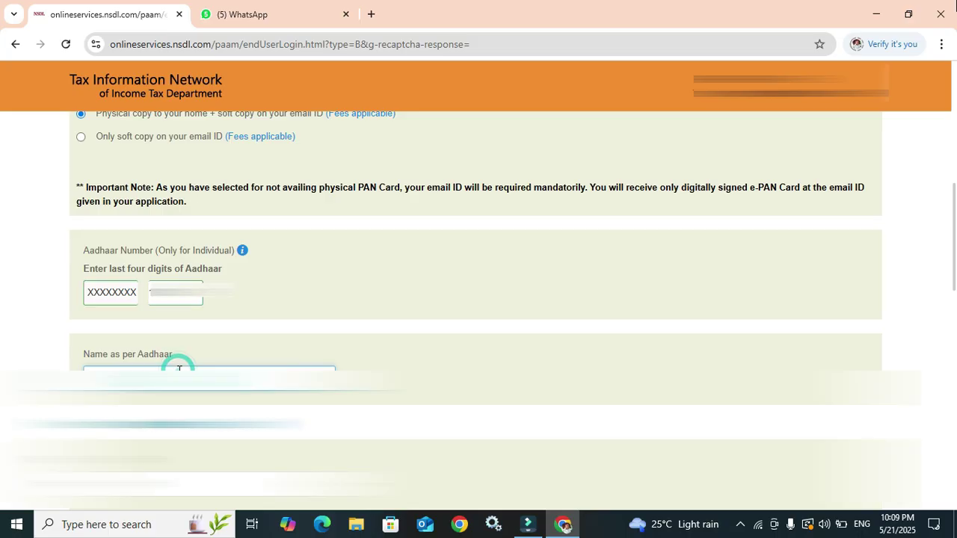
scroll(179, 368, down, 2)
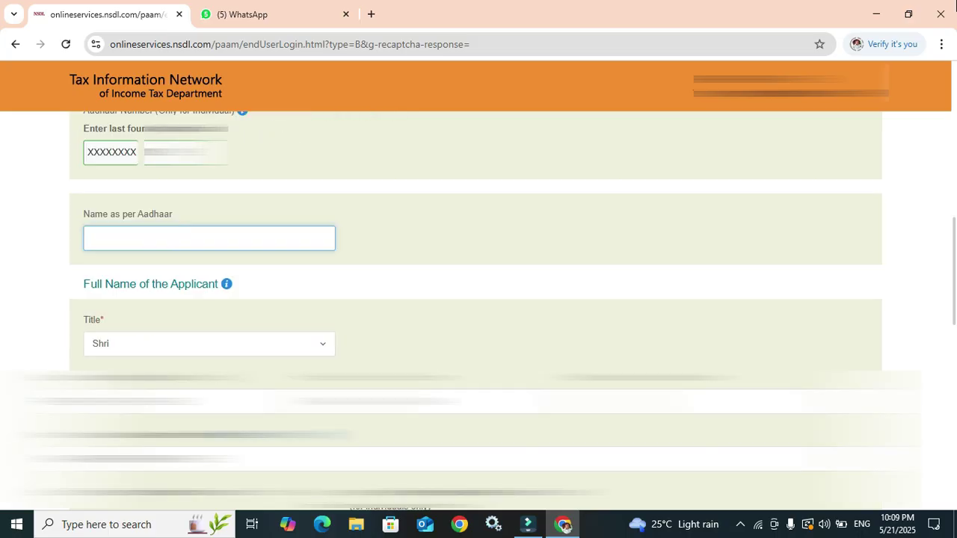
click(147, 237)
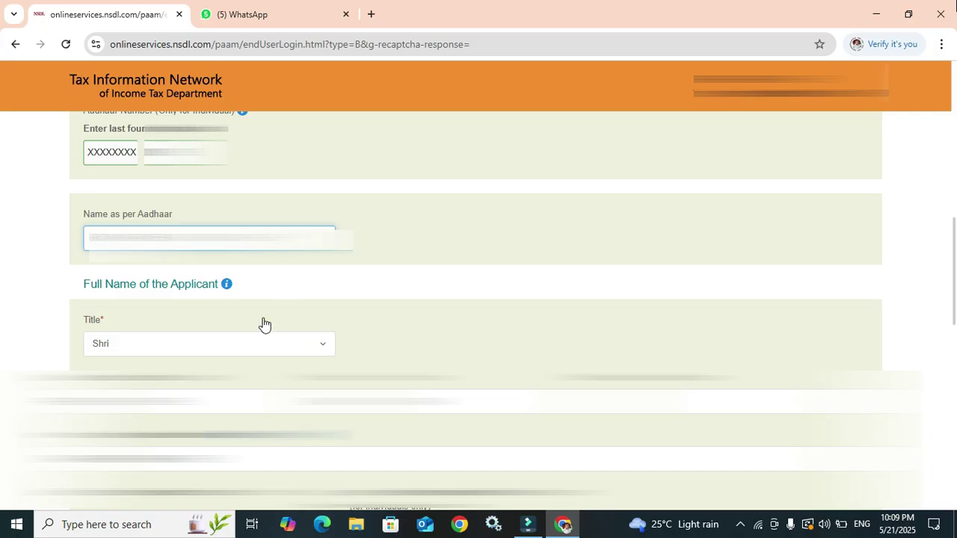
Set the applicant's title to Smt and the gender to Female.
scroll(255, 359, down, 2)
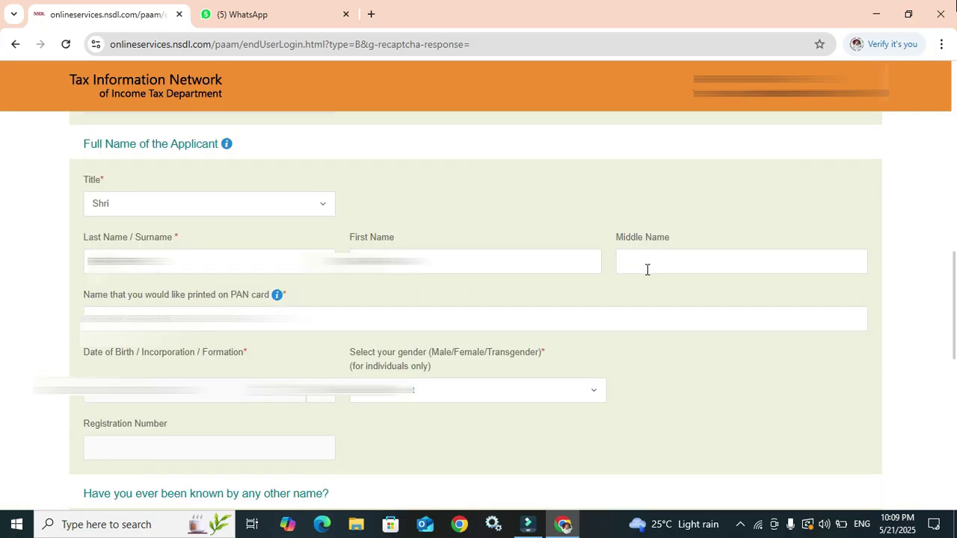
scroll(448, 336, down, 1)
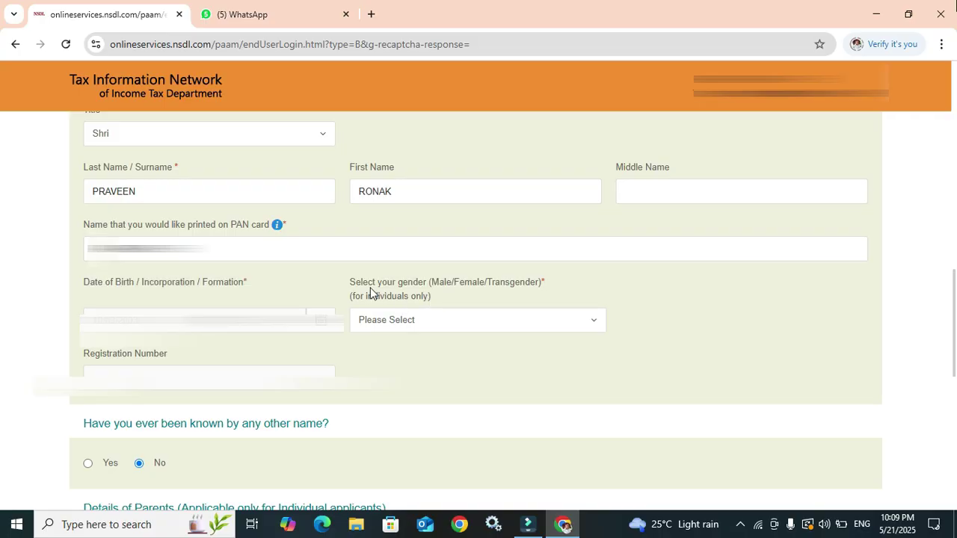
click(423, 319)
click(413, 396)
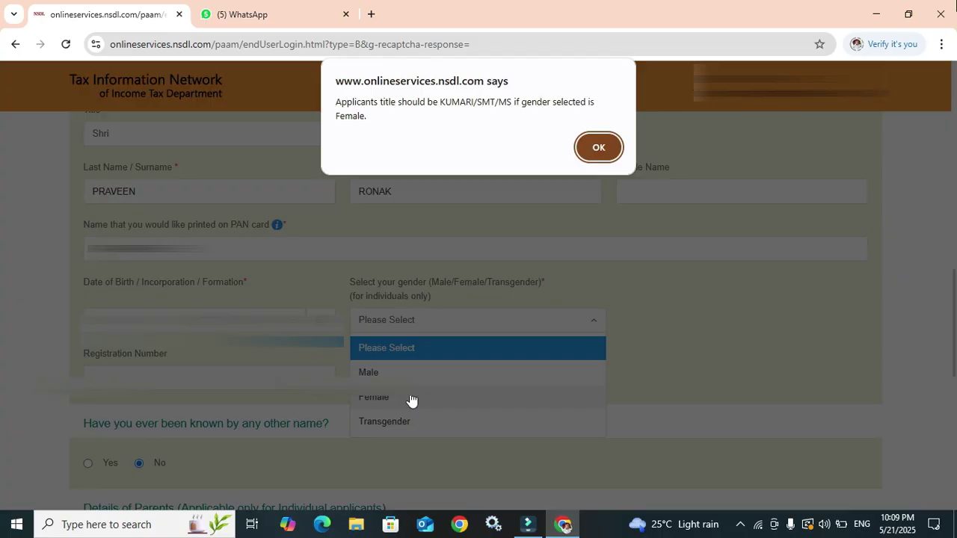
key(Return)
scroll(272, 209, up, 1)
click(271, 206)
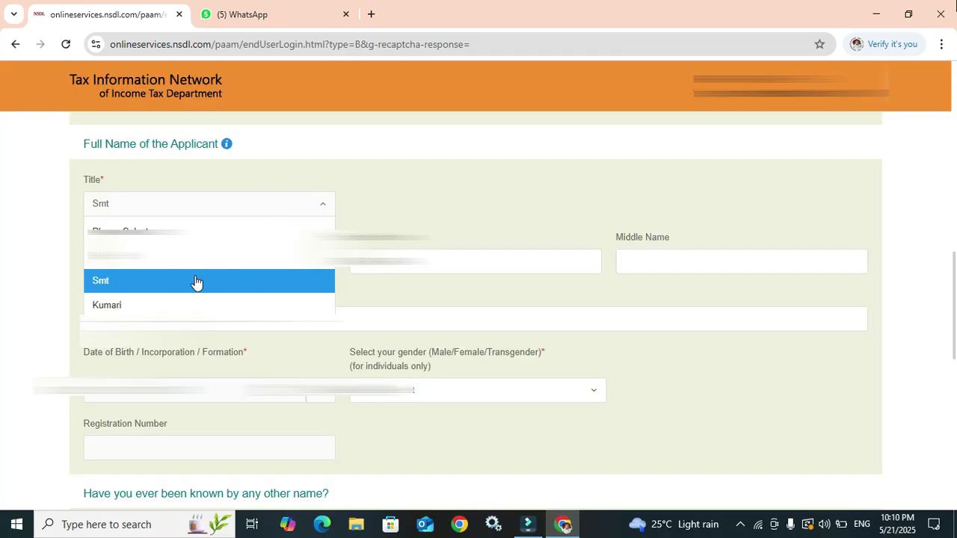
click(153, 291)
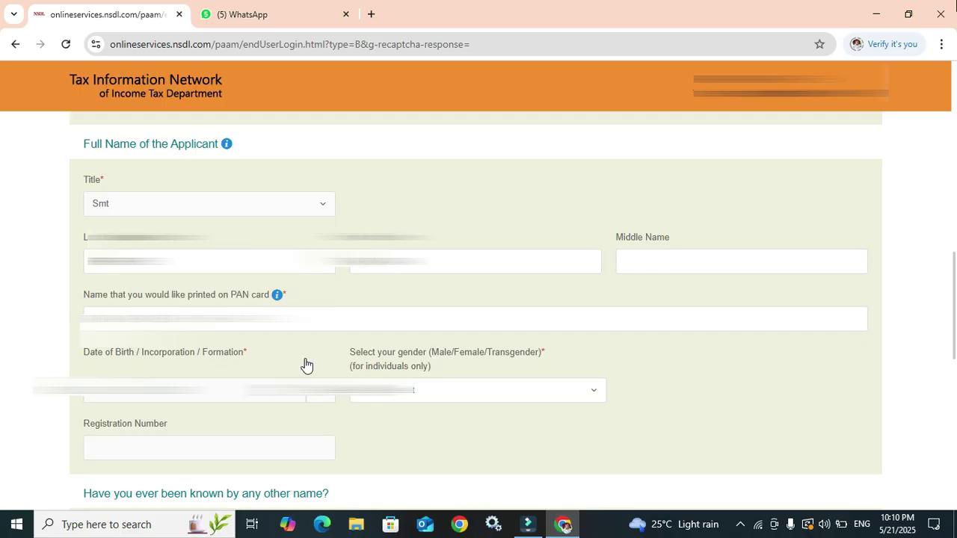
scroll(331, 293, down, 1)
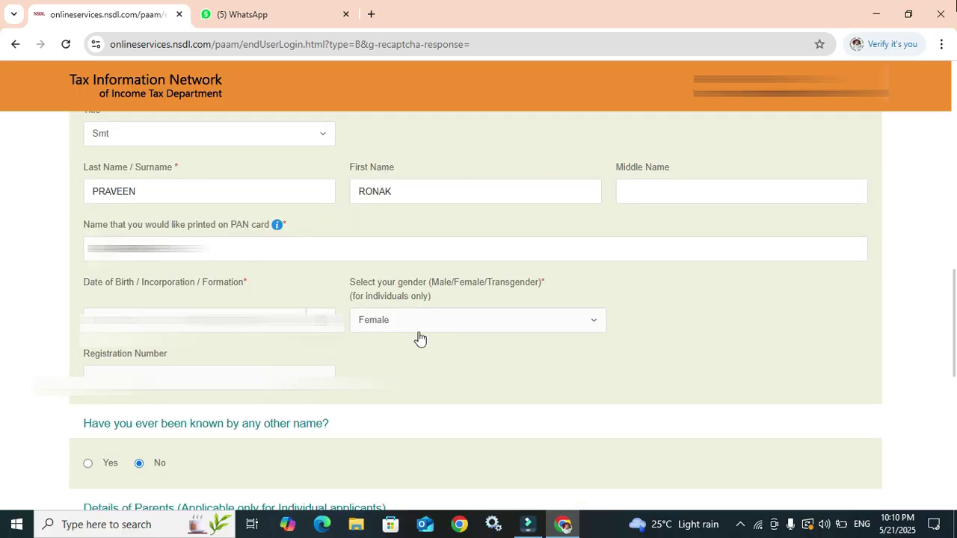
click(180, 377)
Try Yes for the other-name and single-parent-mother questions, and set both back to No.
scroll(179, 377, down, 2)
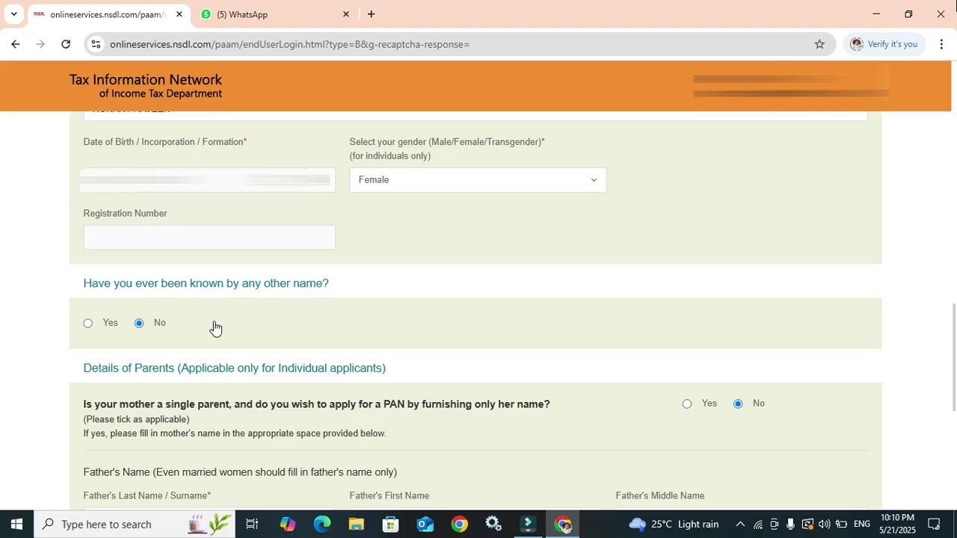
scroll(212, 327, down, 1)
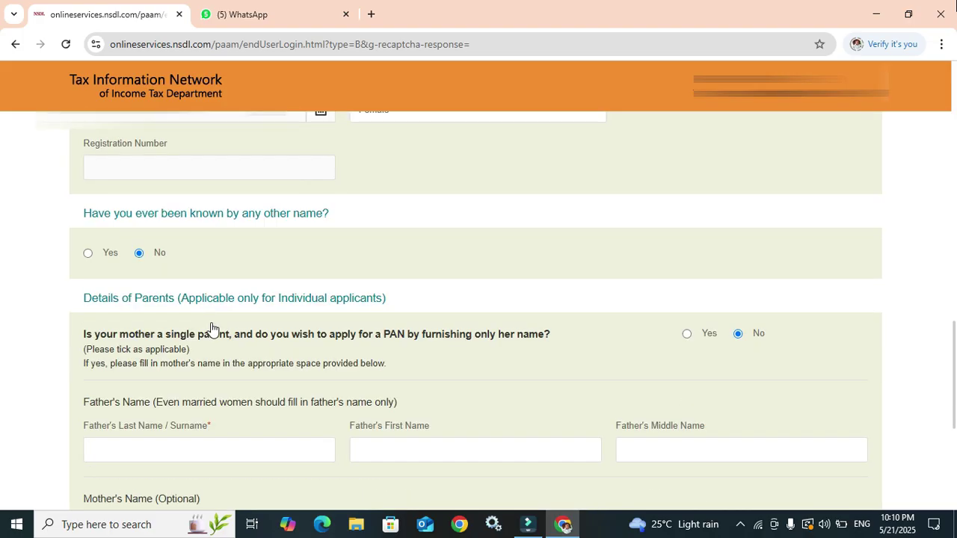
click(89, 253)
click(140, 253)
scroll(95, 280, down, 1)
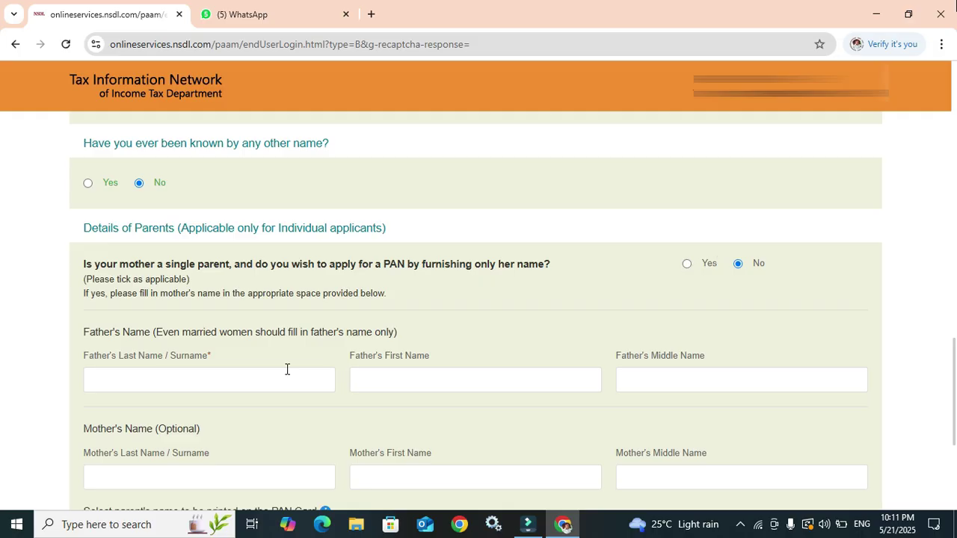
click(687, 264)
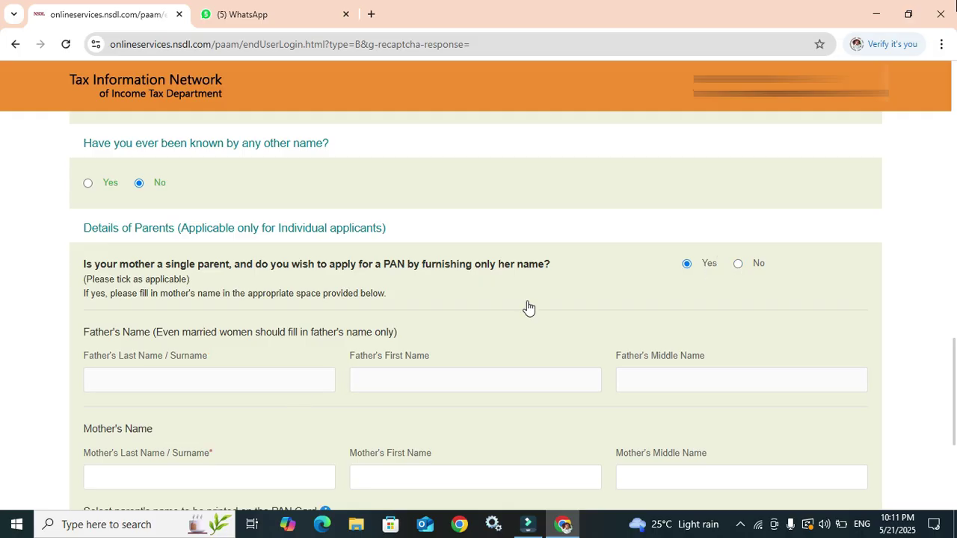
click(740, 264)
Enter the father's last name and first name, leaving the middle name blank.
click(225, 383)
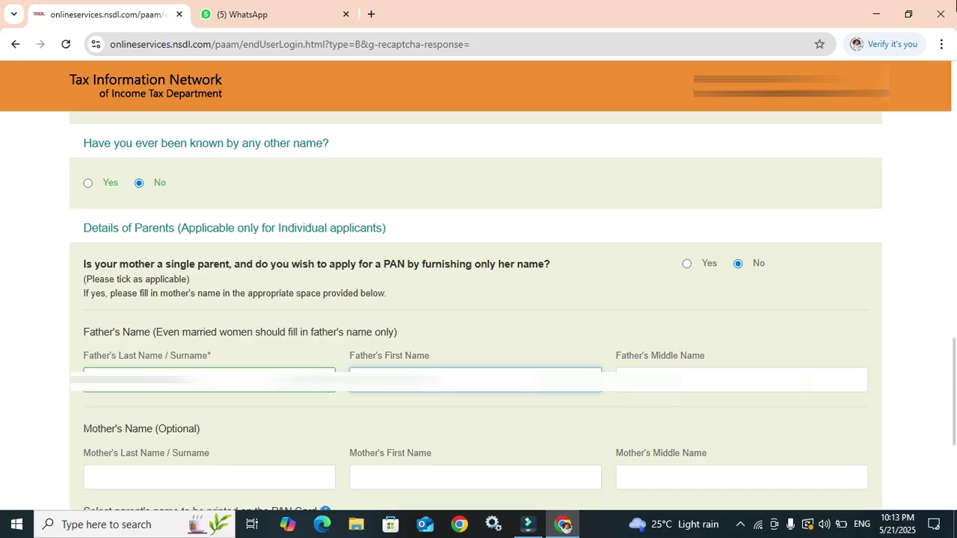
key(Tab)
scroll(278, 363, down, 3)
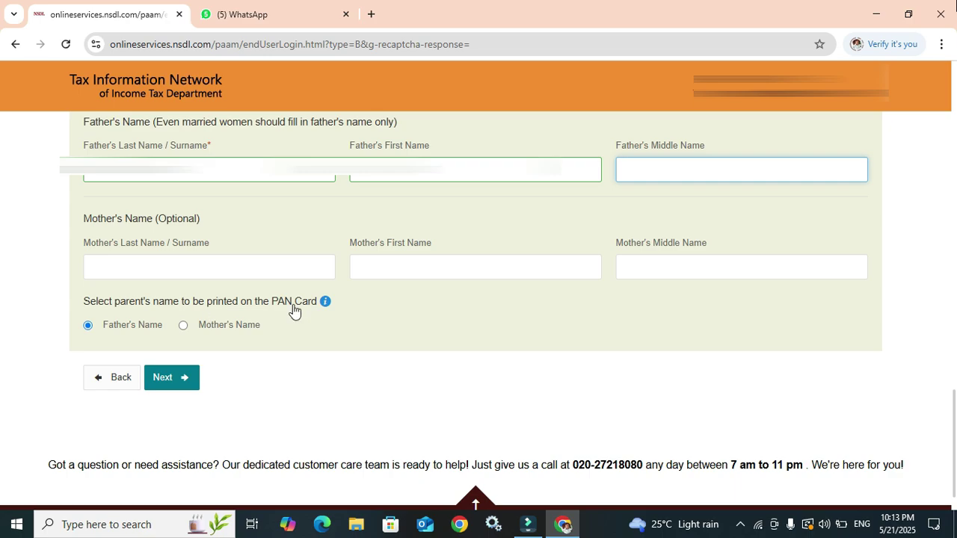
Keep Father's Name as the parent's name printed on the PAN card and proceed to the contact and other details.
scroll(193, 333, up, 1)
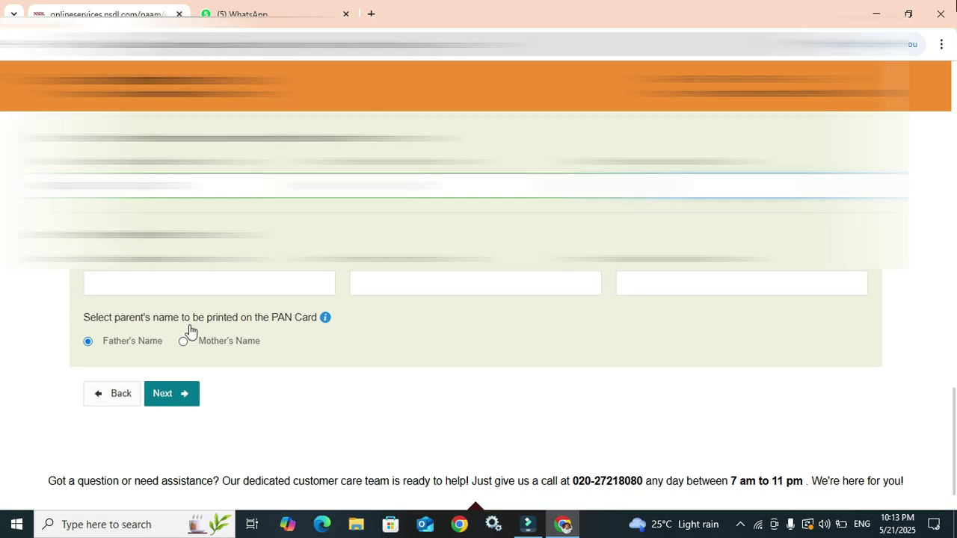
scroll(191, 331, up, 1)
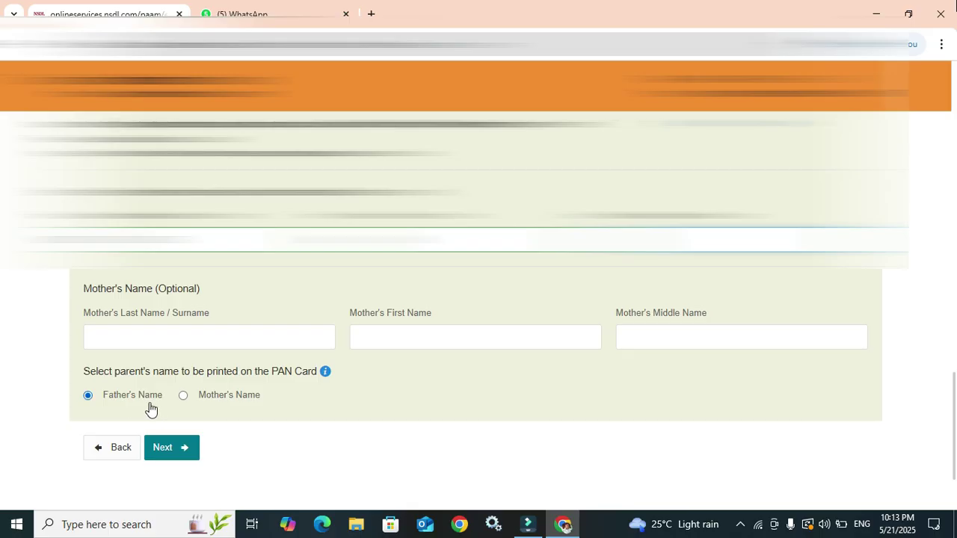
scroll(166, 406, up, 7)
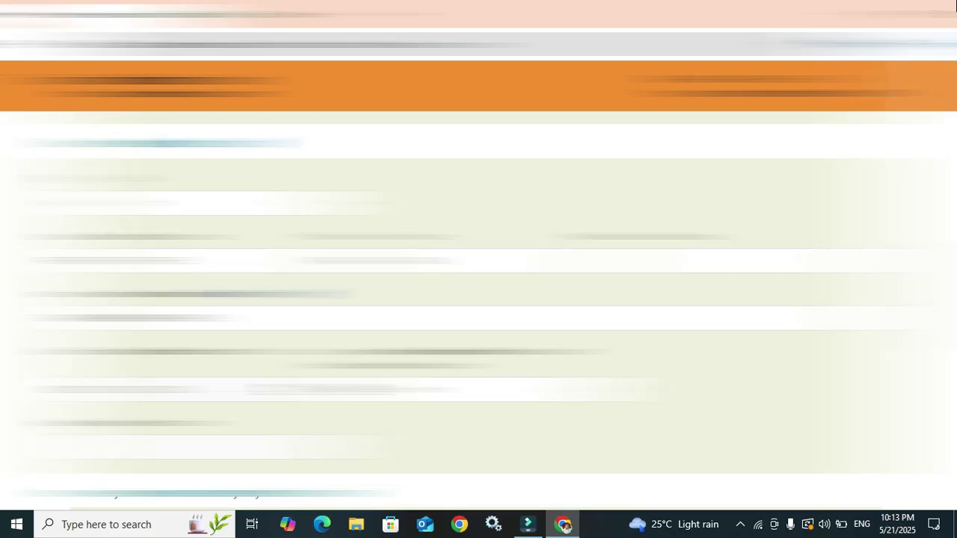
scroll(166, 406, down, 4)
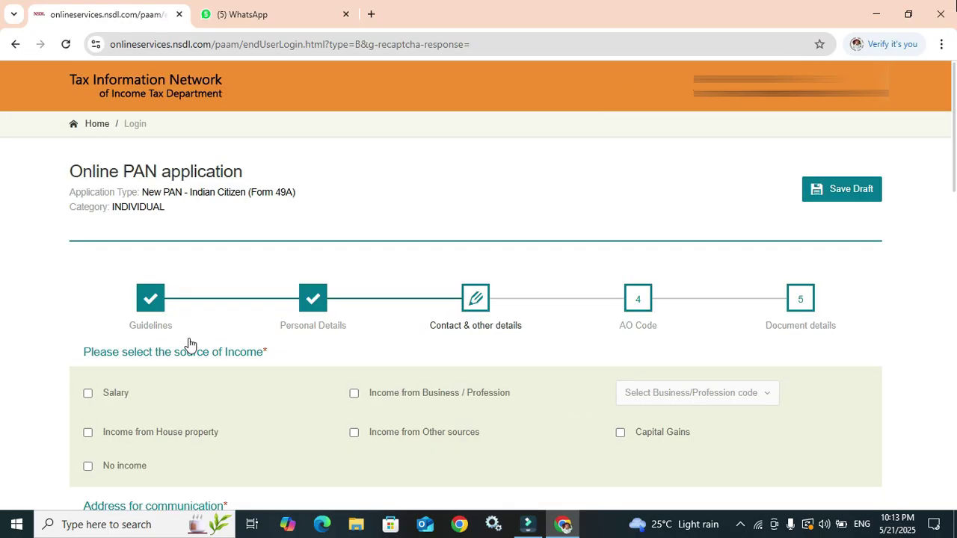
Select No income as the applicant's source of income and dismiss the reminder to save the details.
scroll(216, 368, down, 3)
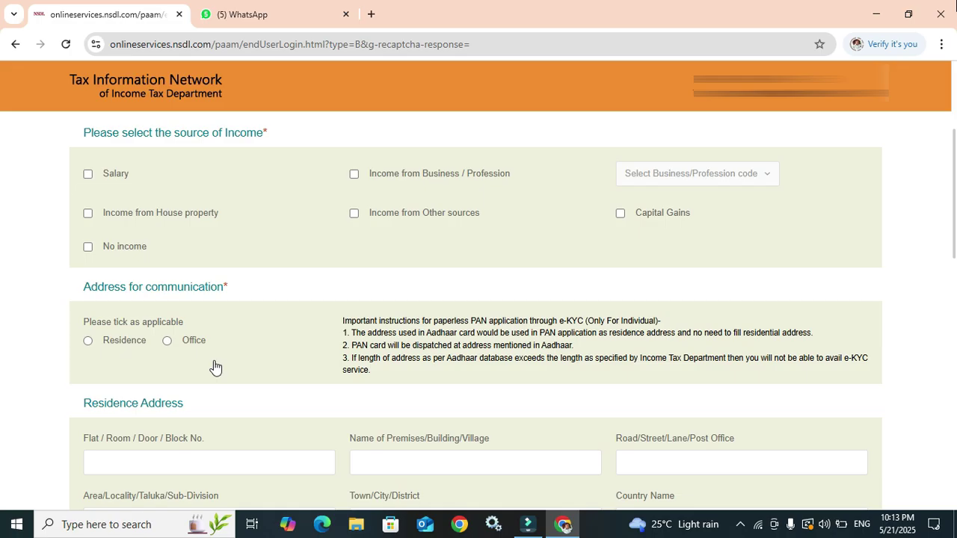
scroll(216, 368, up, 2)
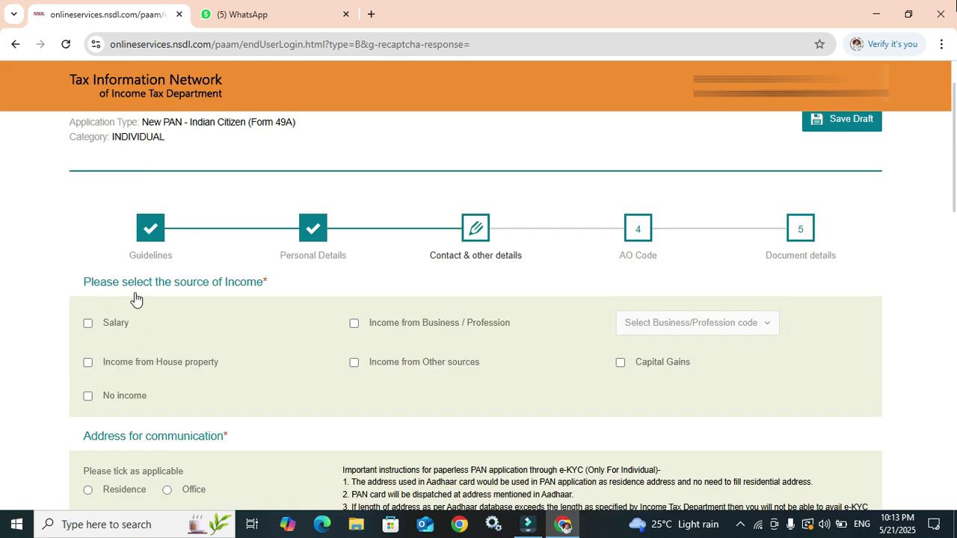
scroll(247, 298, down, 1)
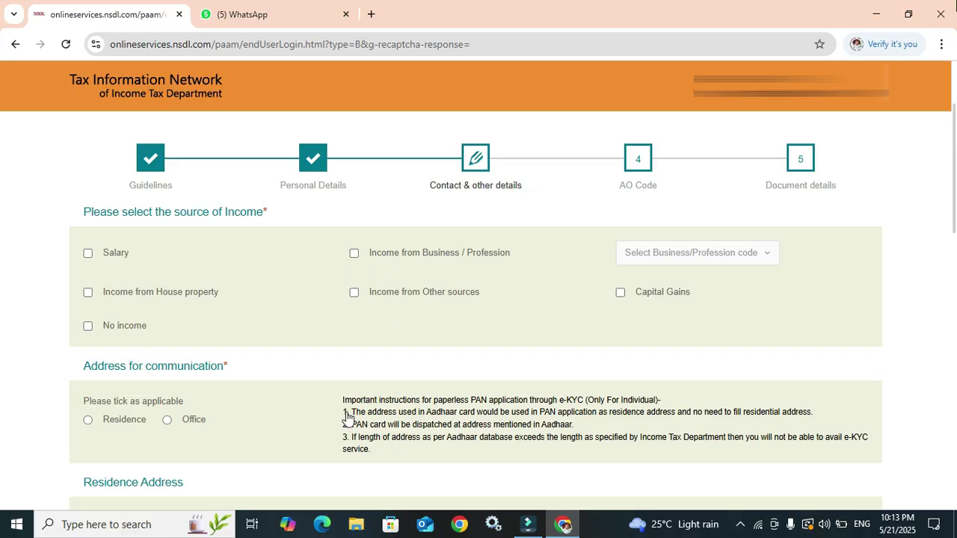
scroll(347, 416, down, 1)
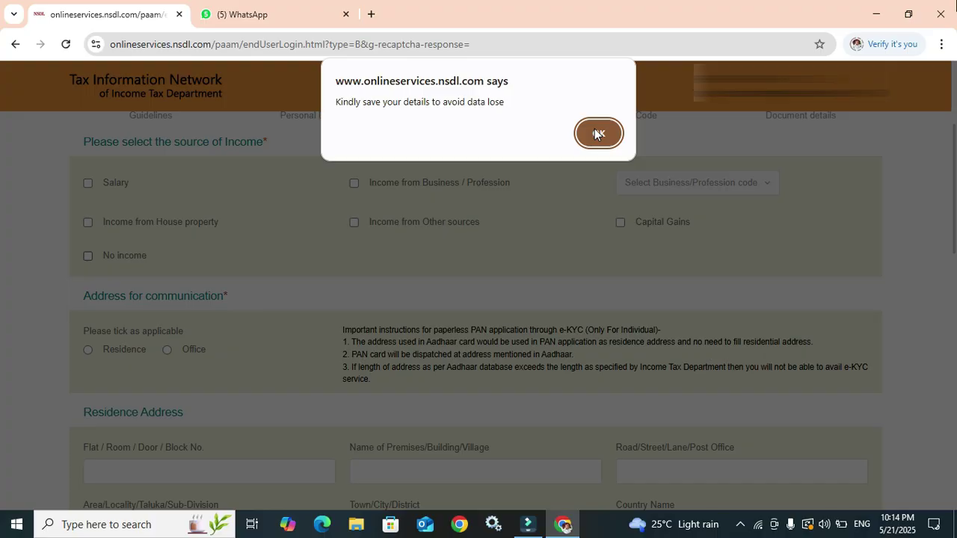
click(597, 134)
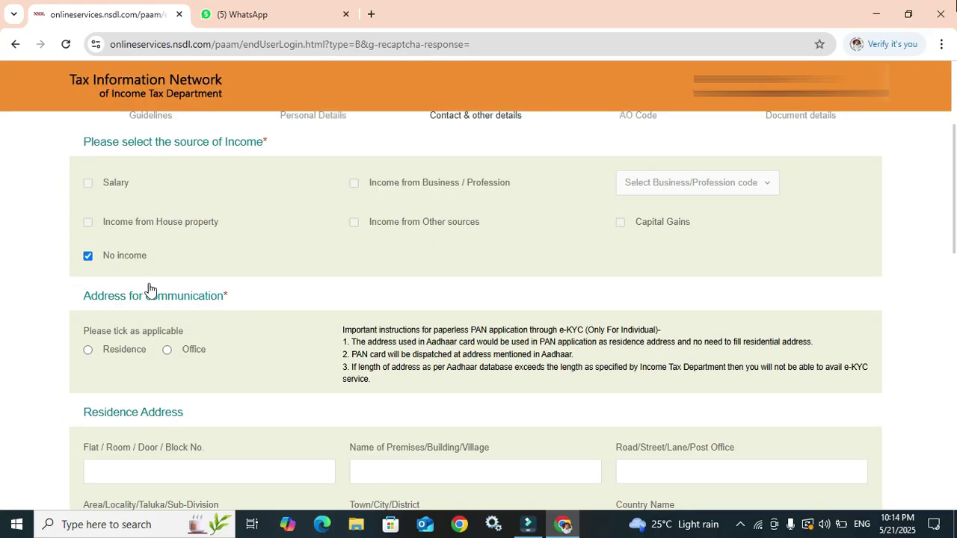
Choose Residence as the address for communication.
scroll(152, 297, down, 1)
scroll(96, 359, up, 1)
click(87, 353)
Fill in the premises, road, area and town fields of the applicant's residence address.
scroll(105, 340, down, 2)
click(128, 326)
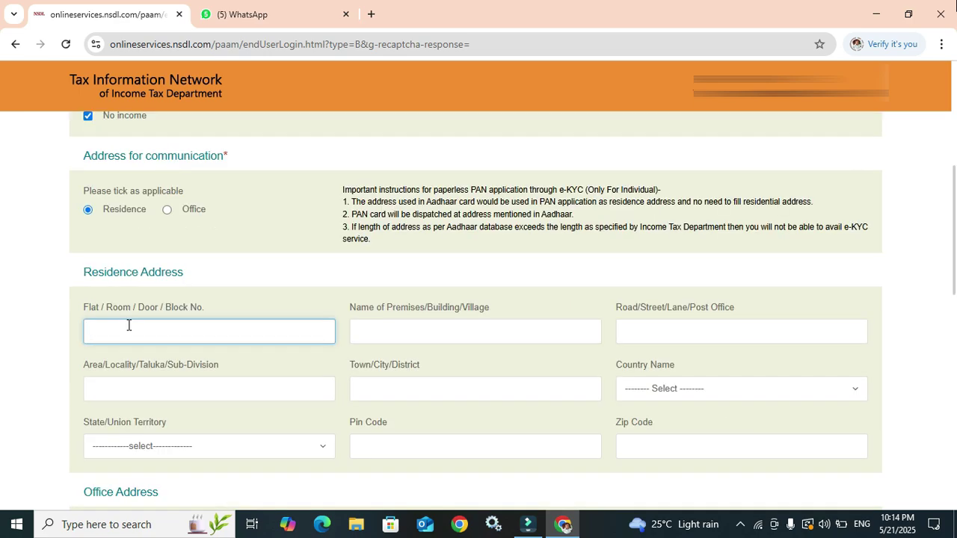
click(414, 335)
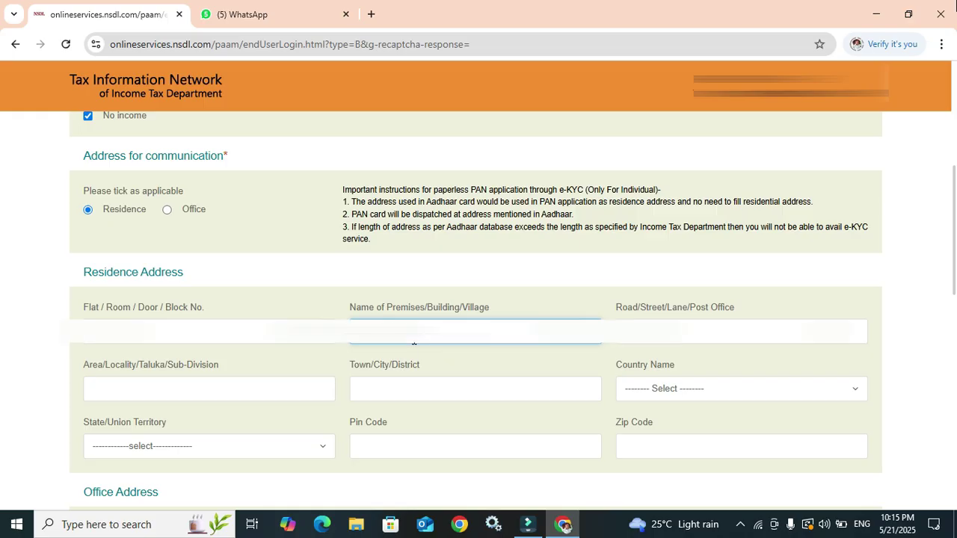
key(Tab)
key(Tab)
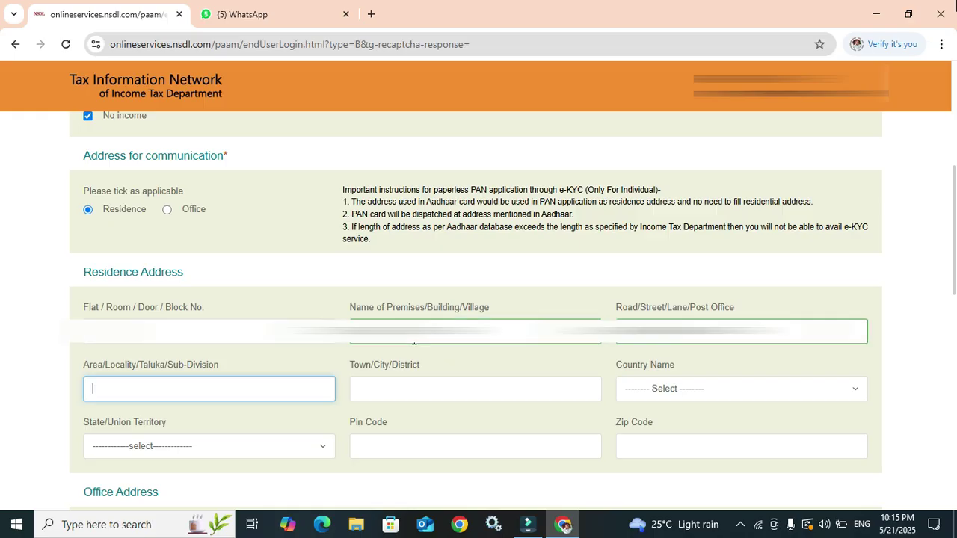
key(ctrl+v)
key(Tab)
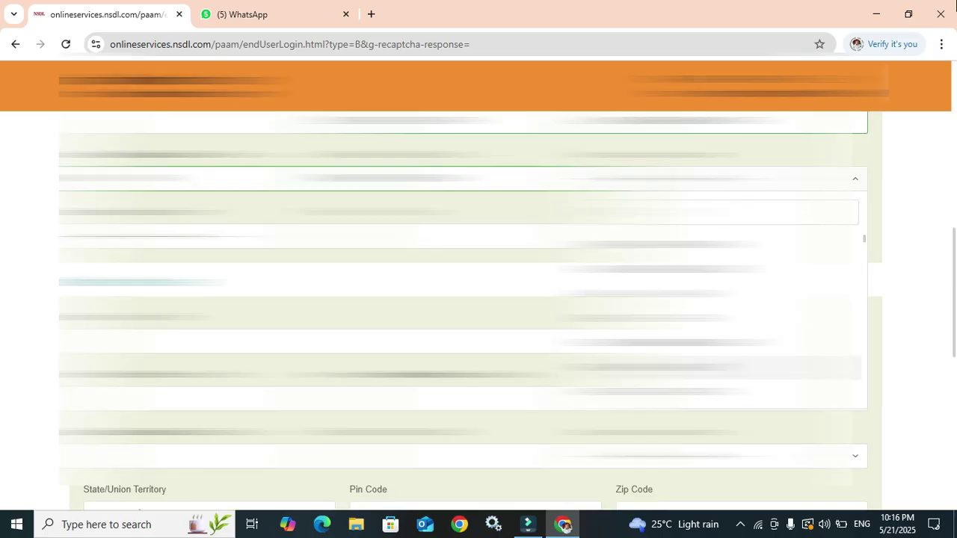
Complete the residence address with the country, state, postal PIN code and flat or door number.
key(Return)
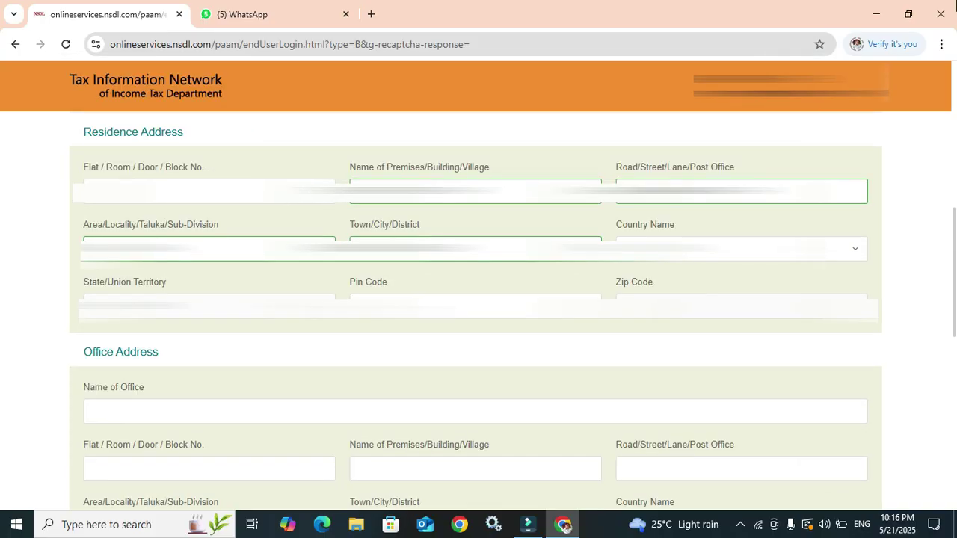
key(Tab)
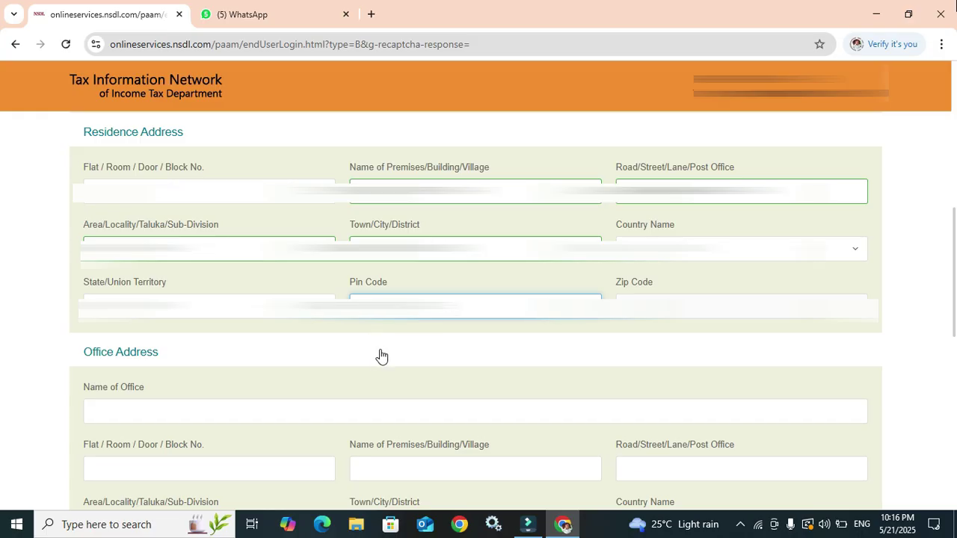
scroll(235, 250, up, 1)
click(144, 252)
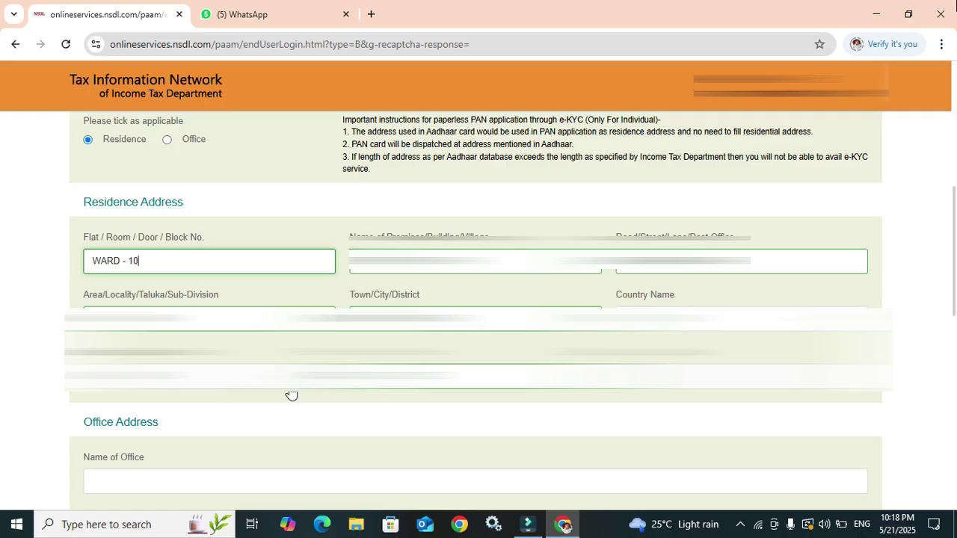
Look through the Office Address fields without filling them in, down to the telephone number and email details.
scroll(453, 397, down, 5)
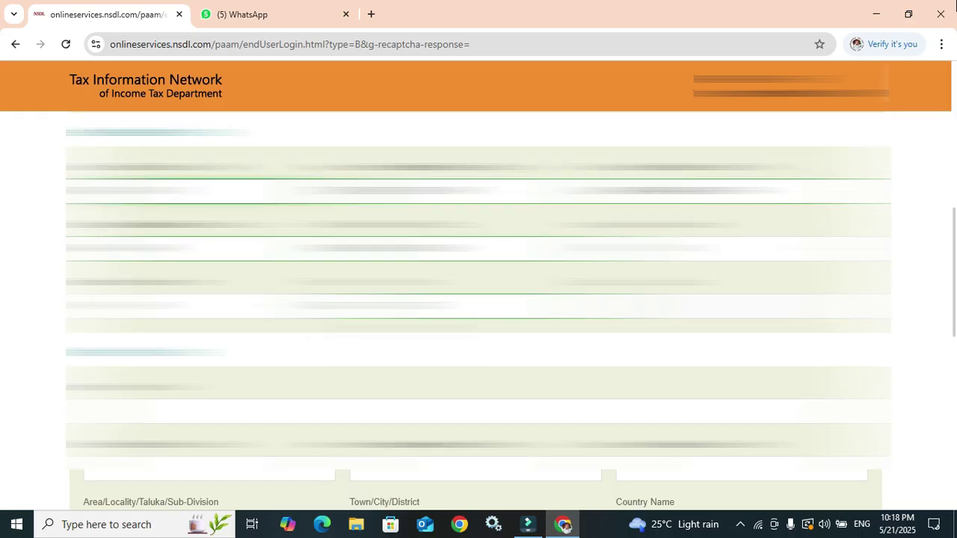
scroll(478, 310, down, 1)
click(173, 327)
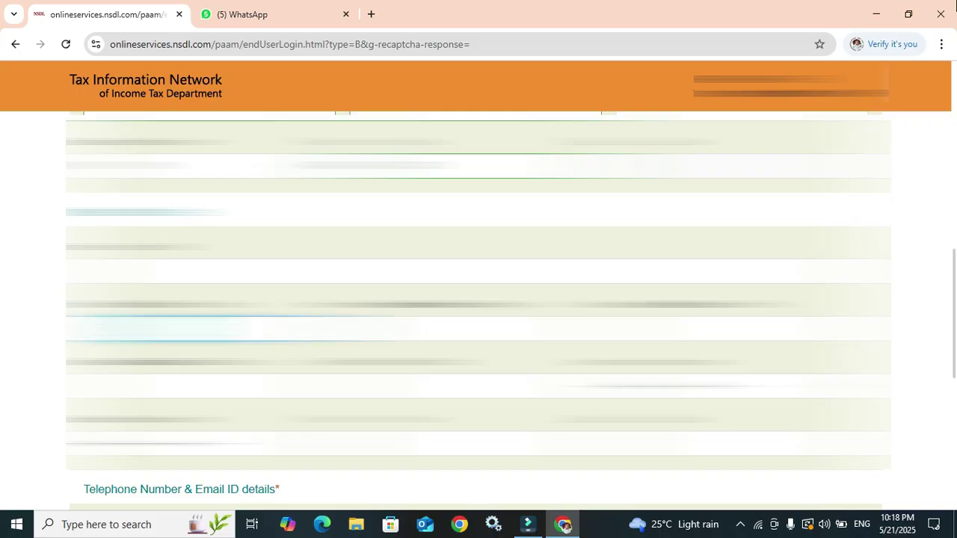
scroll(170, 257, down, 2)
click(380, 188)
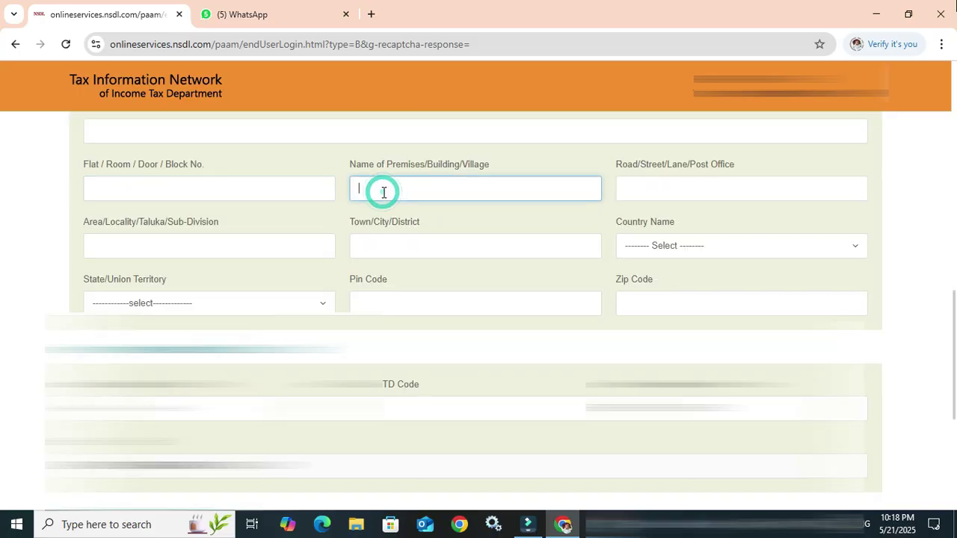
click(252, 247)
scroll(251, 247, down, 1)
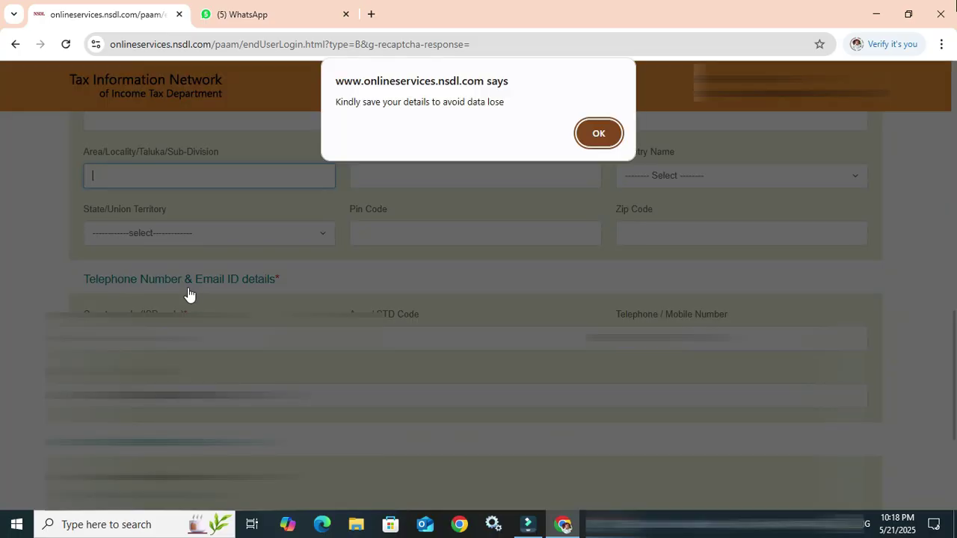
Dismiss the save reminder and set the telephone country code to INDIA (91), keeping the pre-filled mobile number and email ID.
click(601, 132)
click(185, 338)
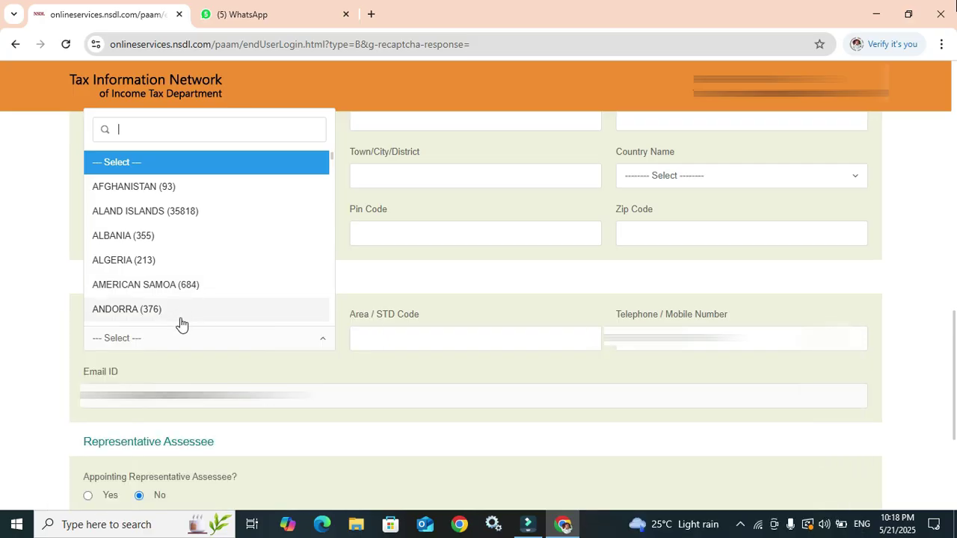
text(i)
click(171, 291)
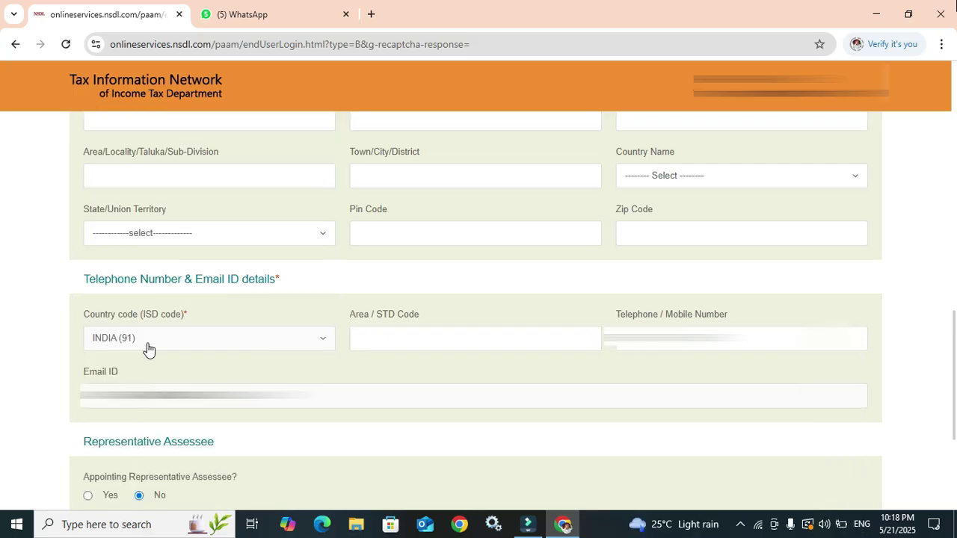
click(391, 348)
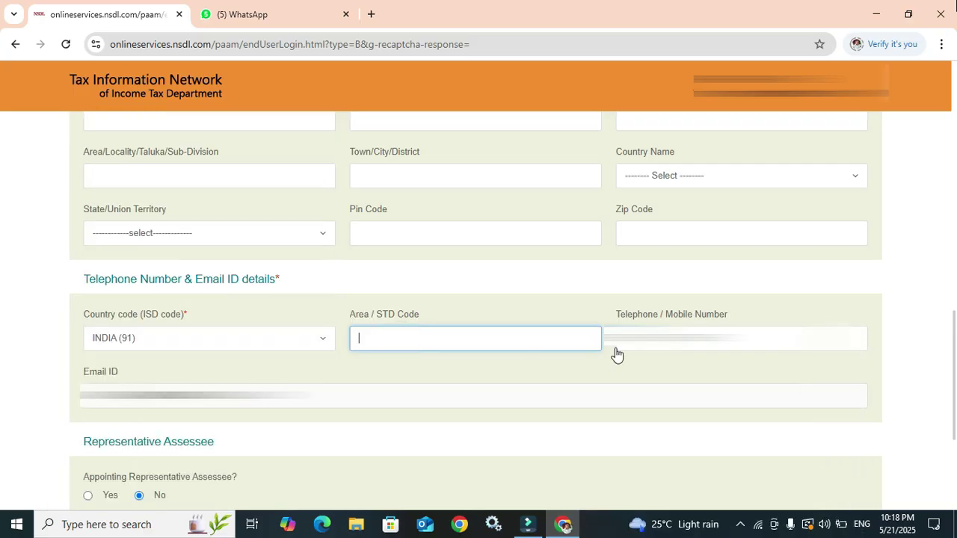
scroll(609, 358, down, 1)
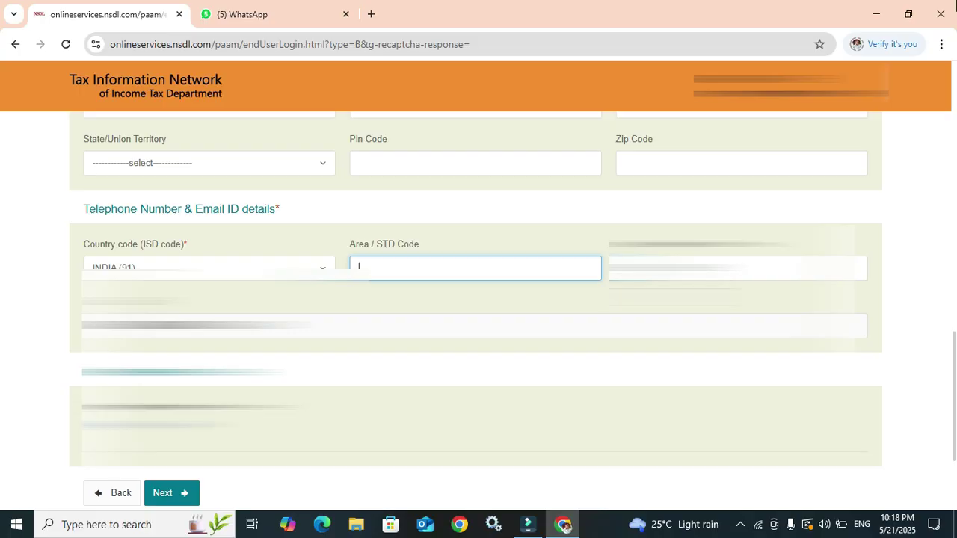
scroll(475, 311, down, 2)
scroll(476, 311, up, 2)
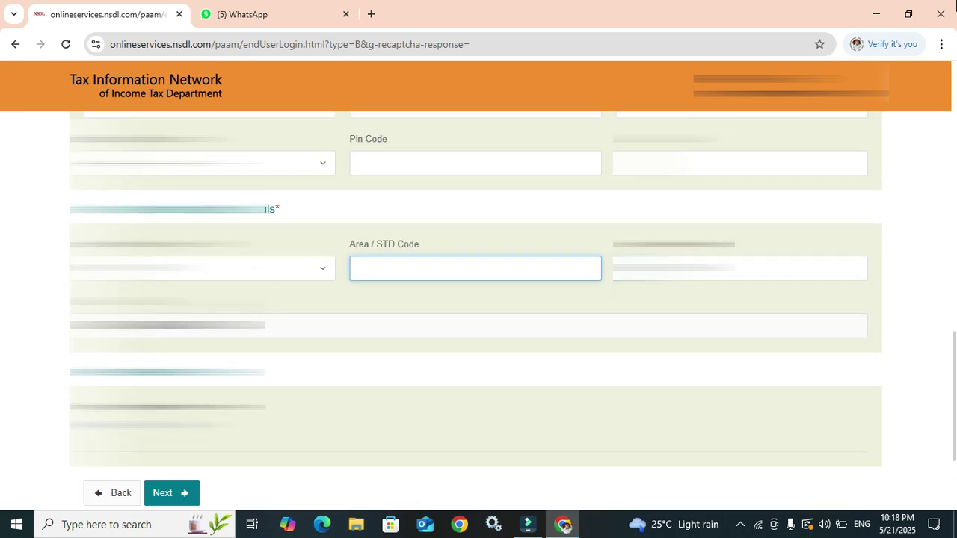
scroll(475, 311, down, 1)
click(468, 256)
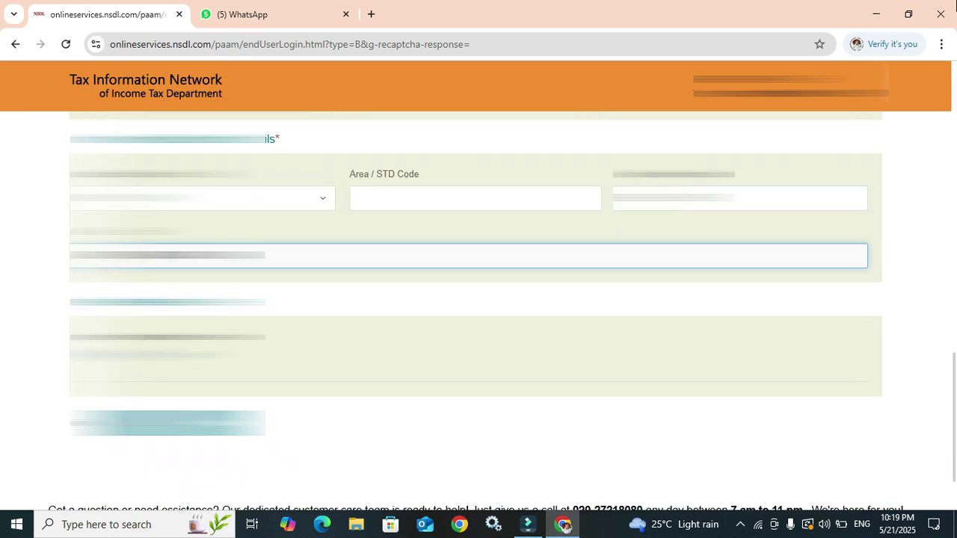
scroll(160, 372, up, 1)
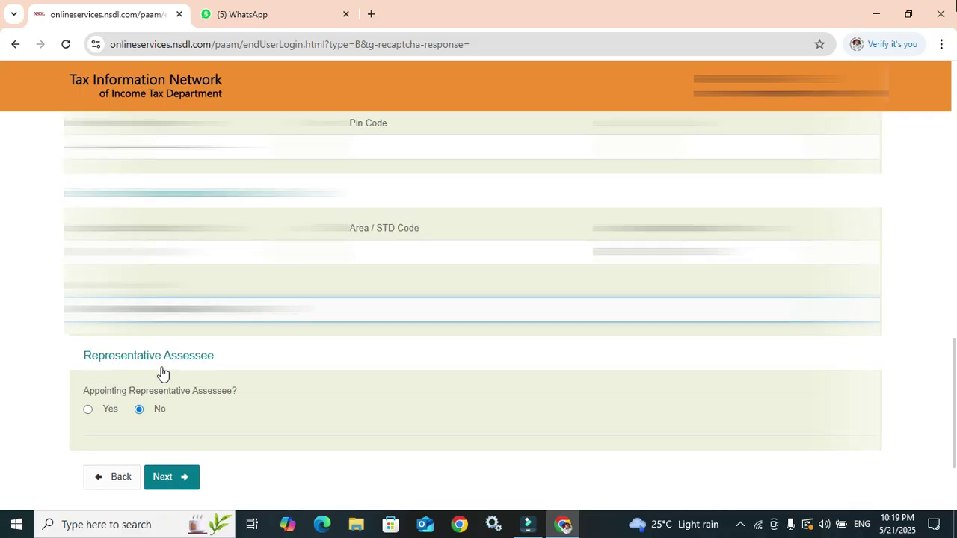
Set Appointing Representative Assessee to No and continue to the AO Code section.
click(88, 425)
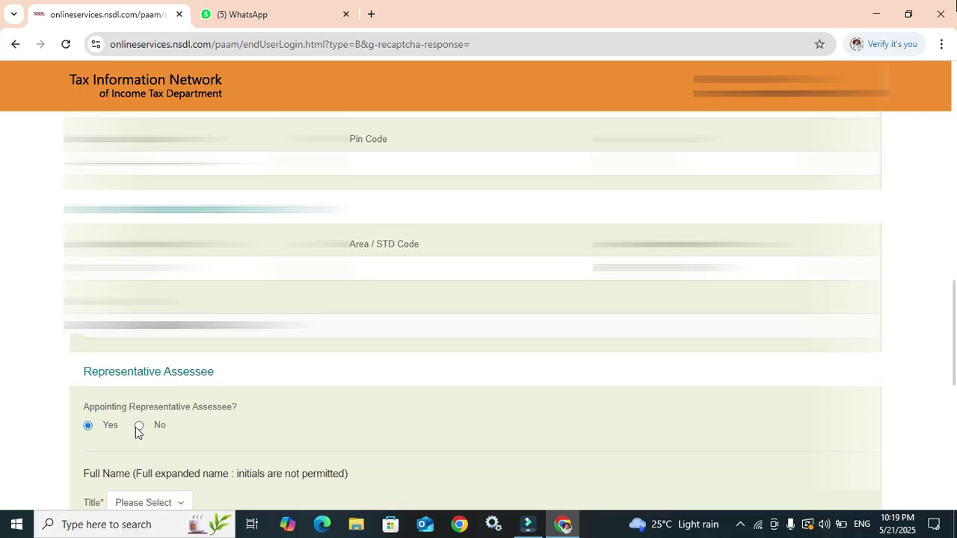
scroll(137, 427, down, 1)
click(142, 357)
scroll(142, 356, down, 1)
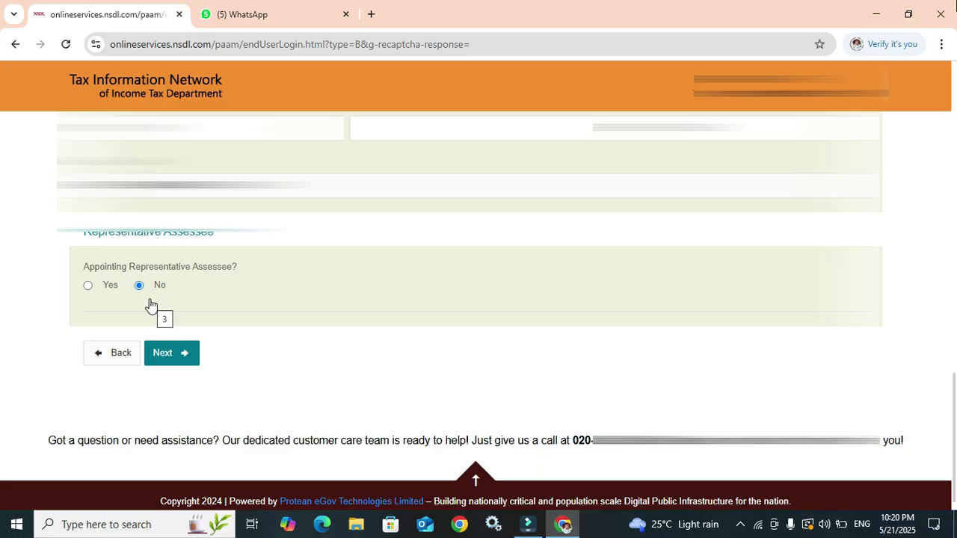
click(184, 359)
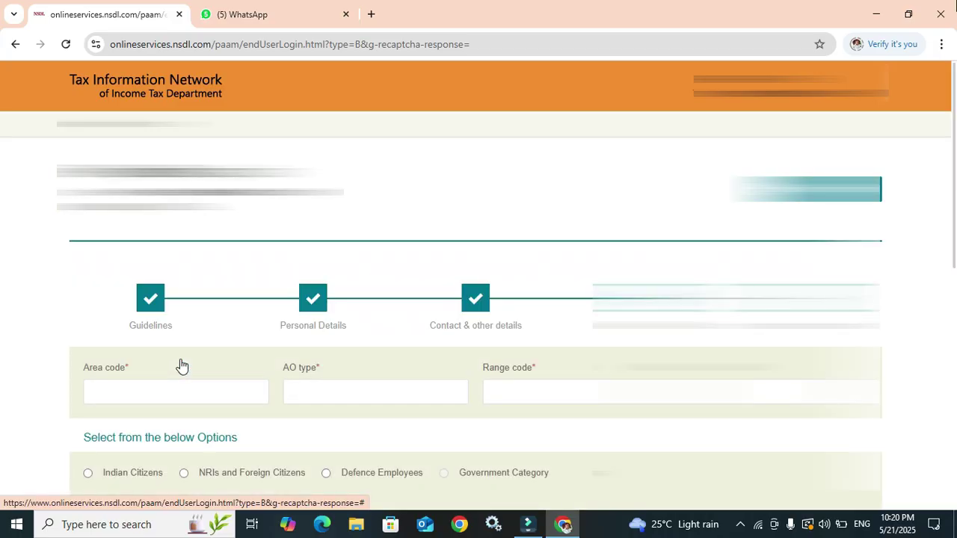
scroll(184, 367, down, 3)
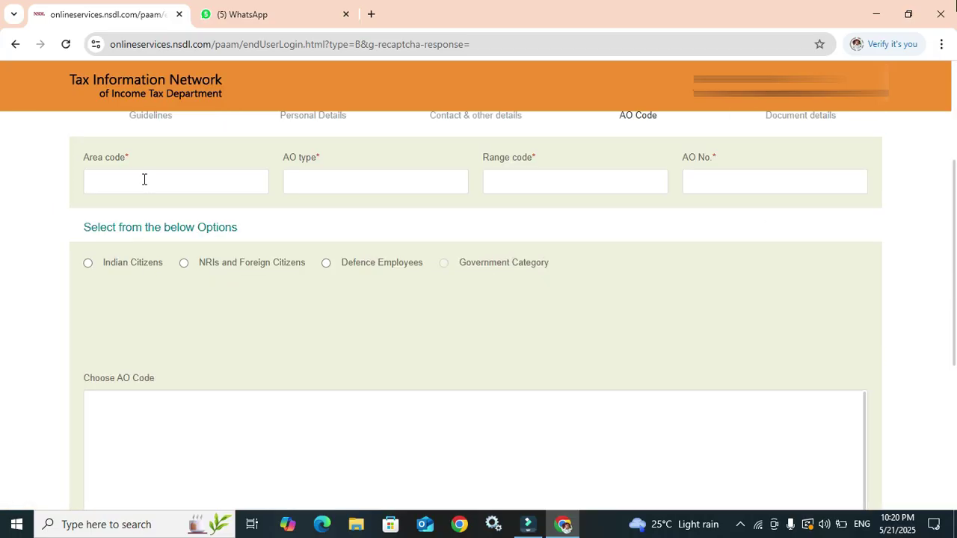
click(144, 179)
click(310, 182)
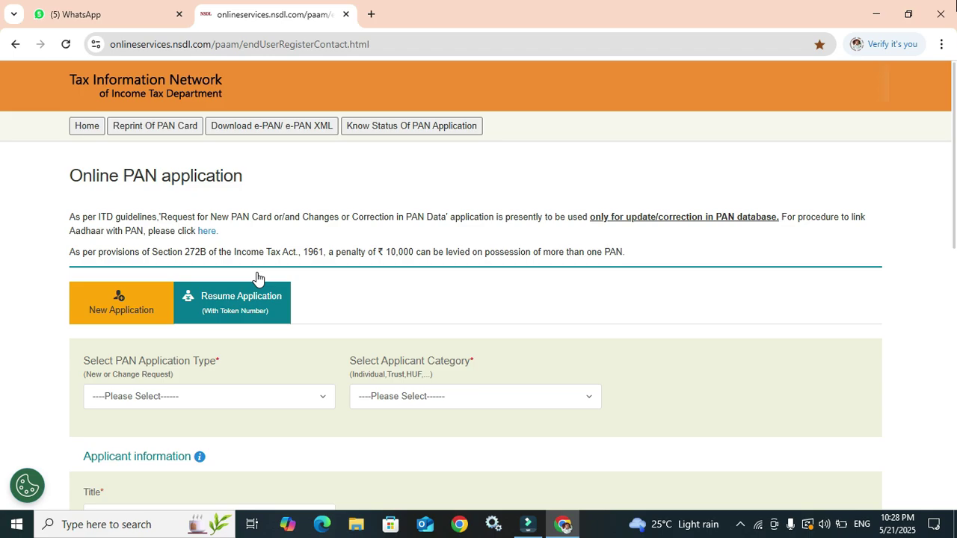
Switch to resuming an existing PAN application and enter the token number received by email.
scroll(257, 278, down, 1)
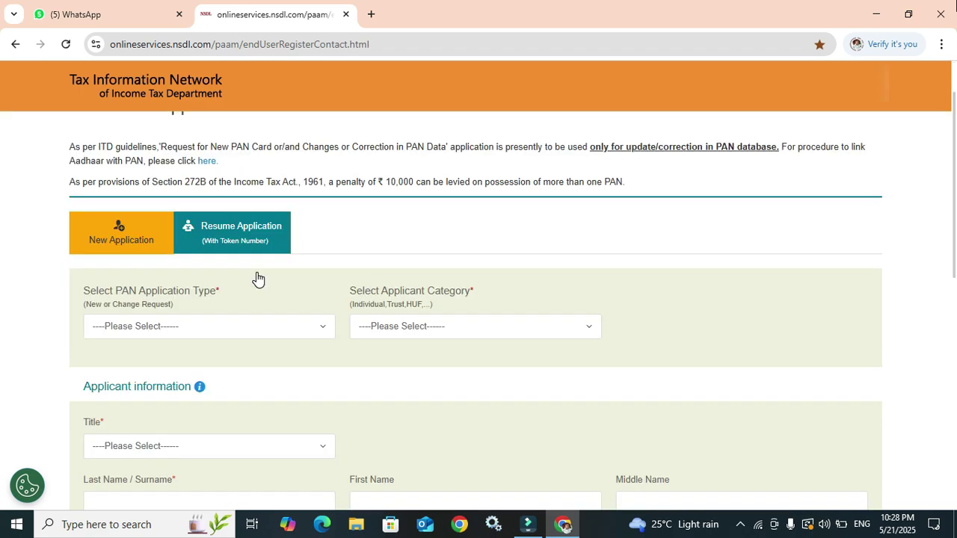
scroll(257, 278, up, 1)
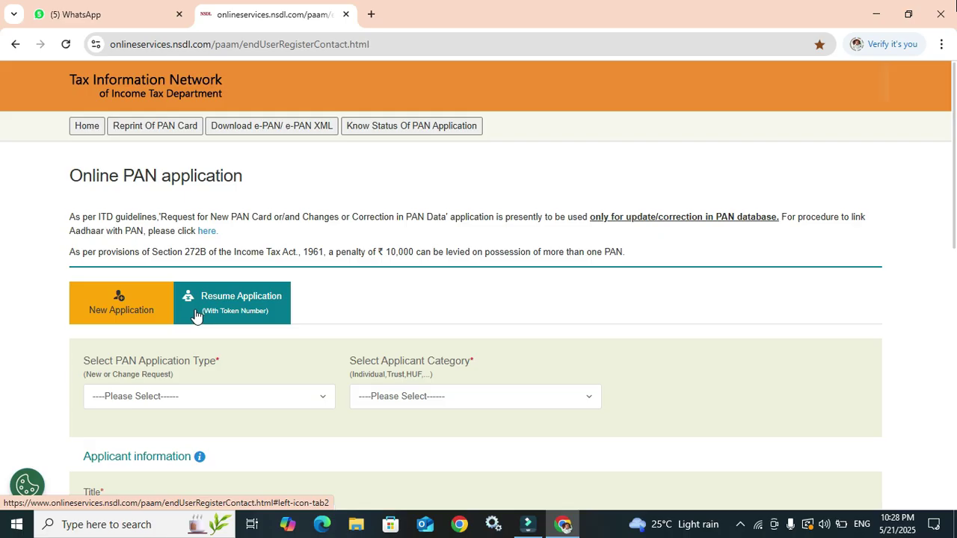
scroll(235, 313, down, 1)
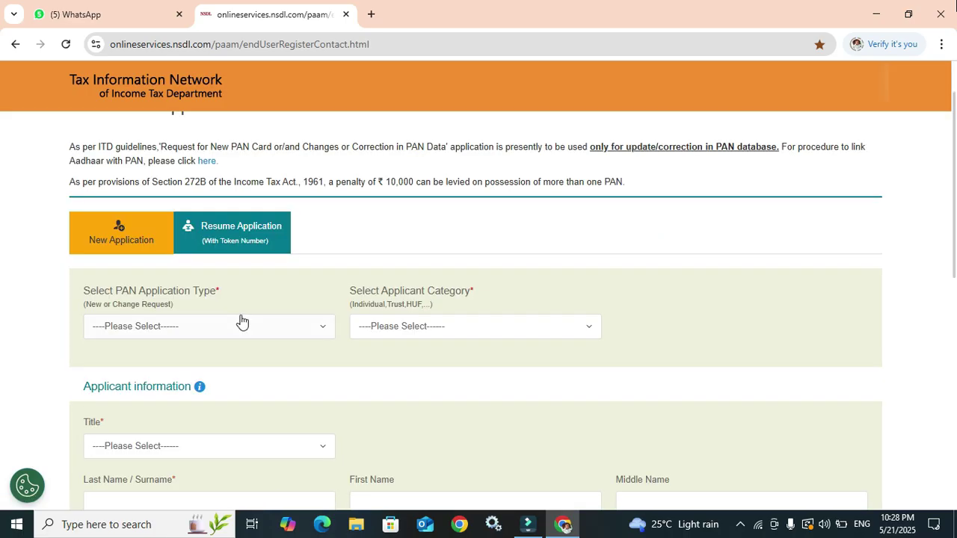
click(271, 239)
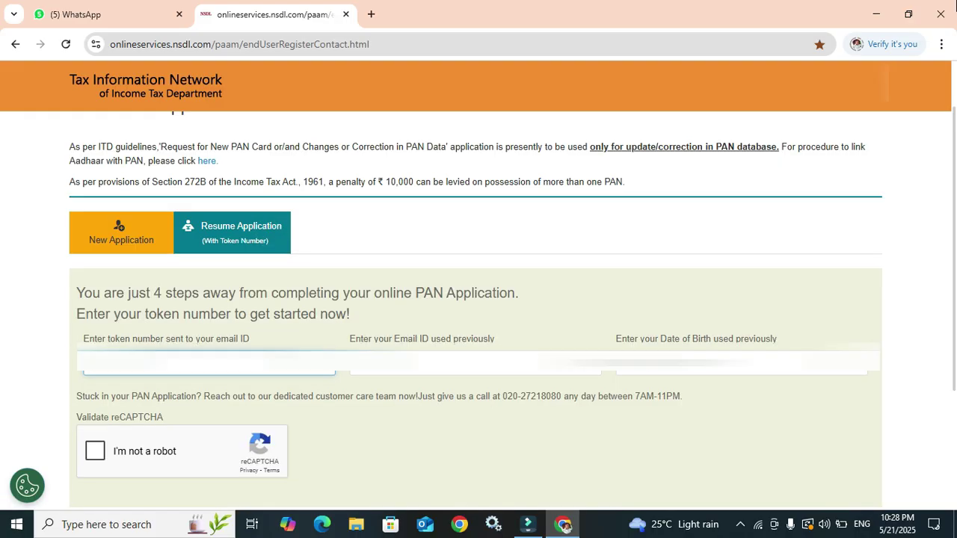
click(215, 383)
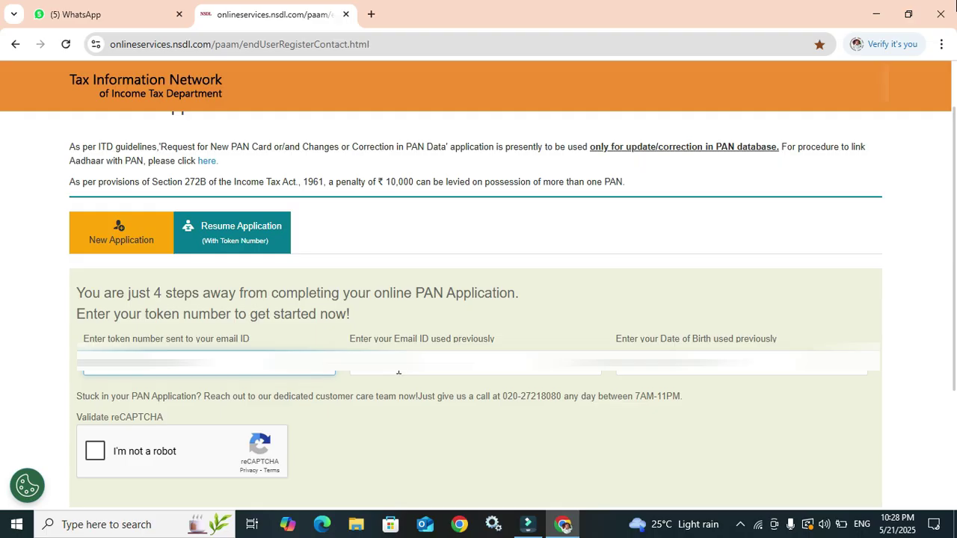
Enter the previously used email ID and date of birth, complete the reCAPTCHA check and submit the resume request.
scroll(398, 373, down, 1)
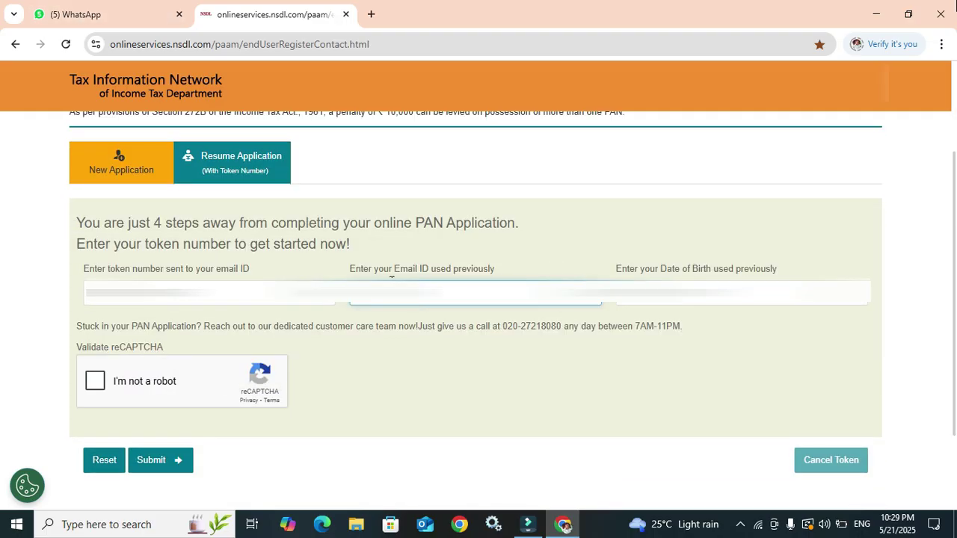
click(744, 294)
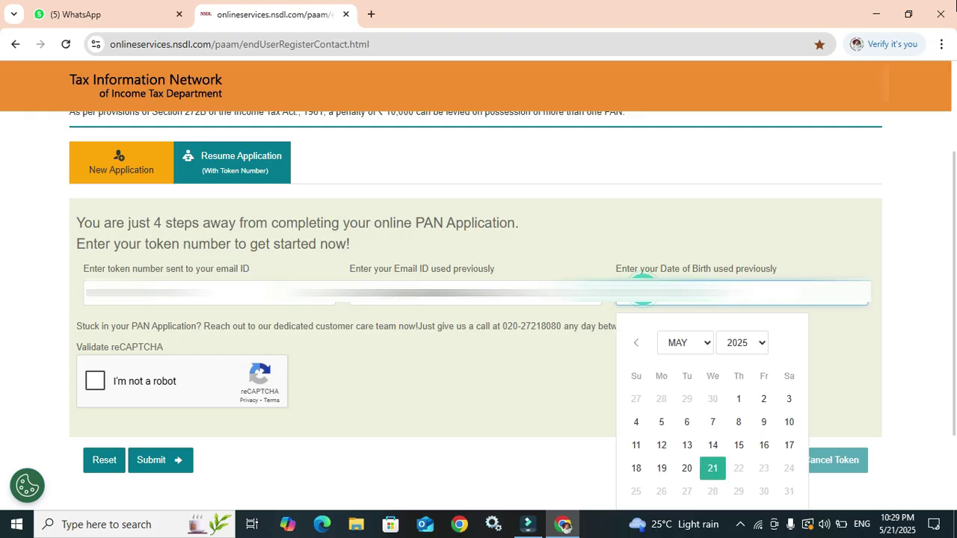
click(747, 342)
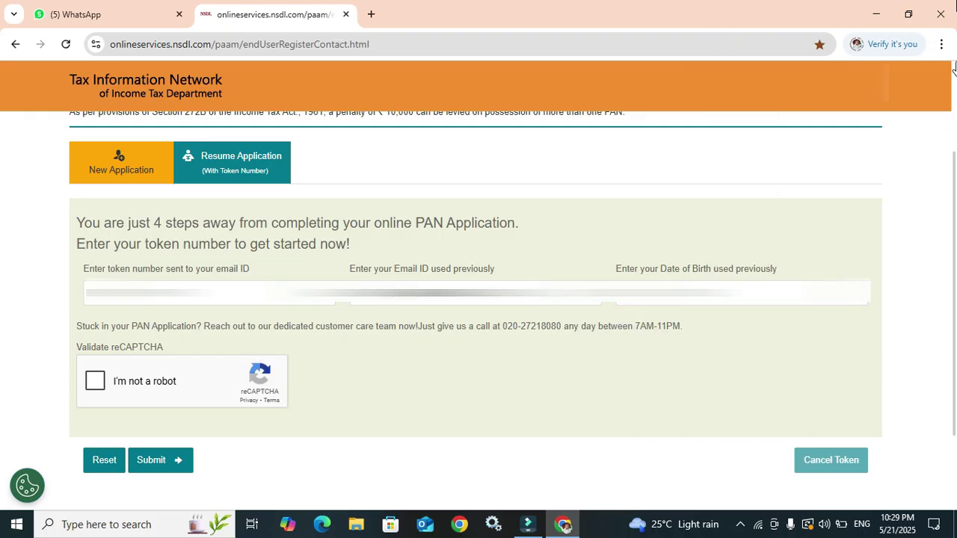
click(96, 382)
click(145, 462)
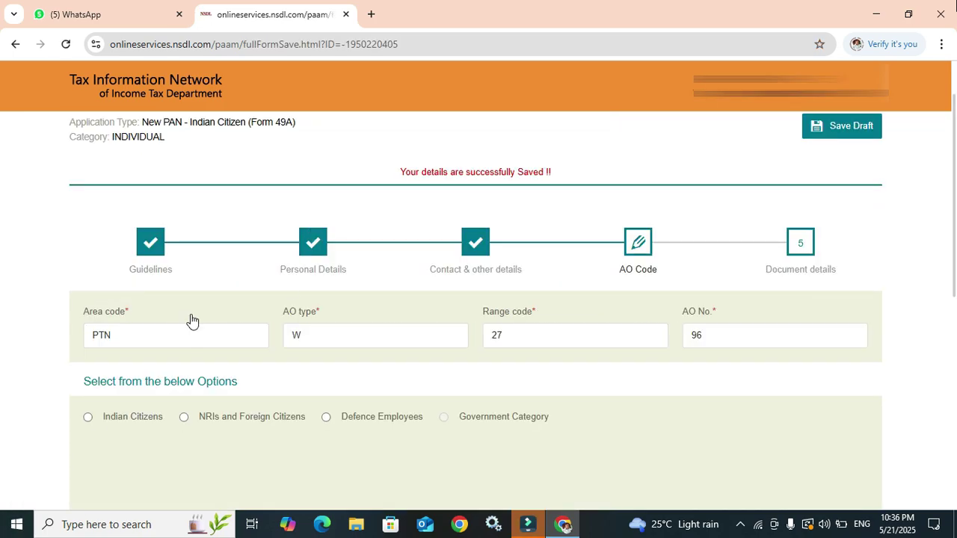
Choose Indian Citizens with the state BIHAR in the AO code lookup and check the city choices.
scroll(192, 320, down, 1)
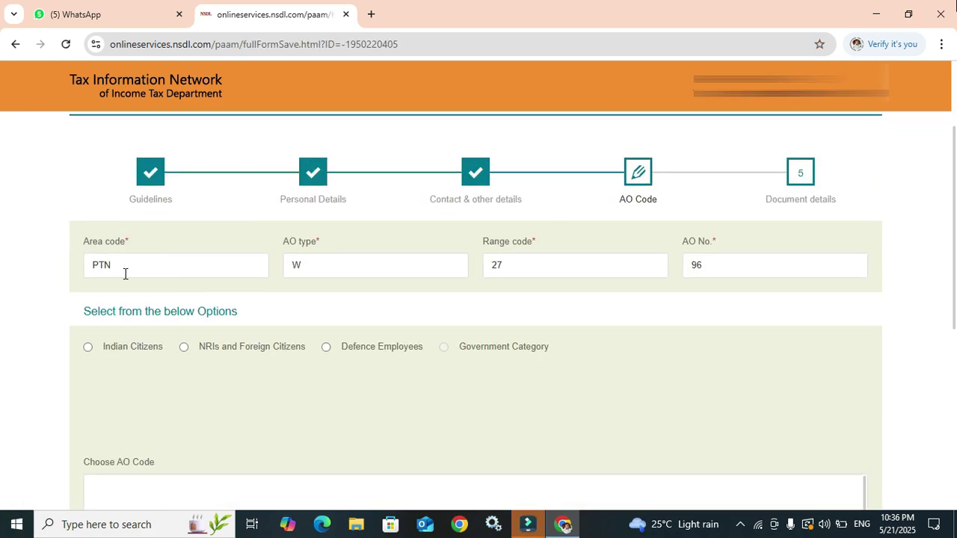
click(89, 349)
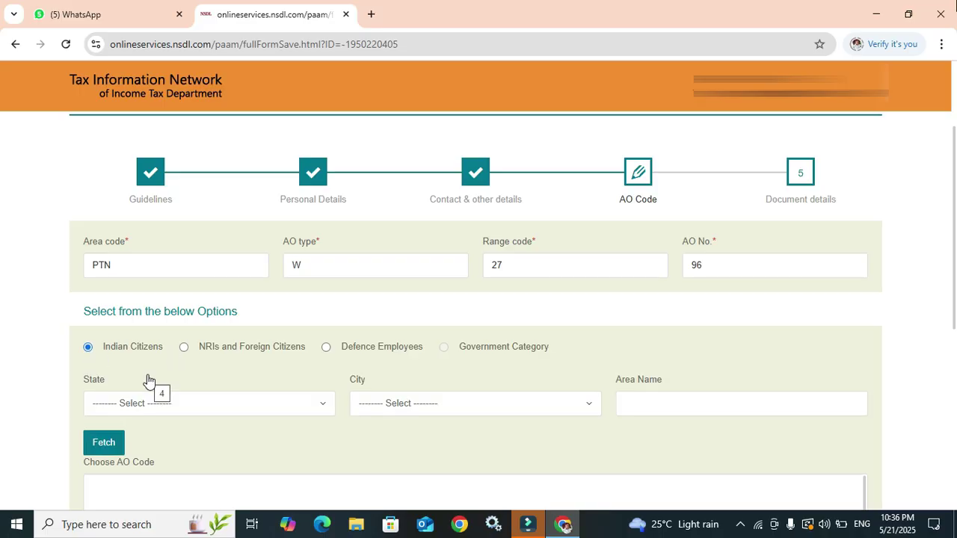
click(172, 403)
click(180, 349)
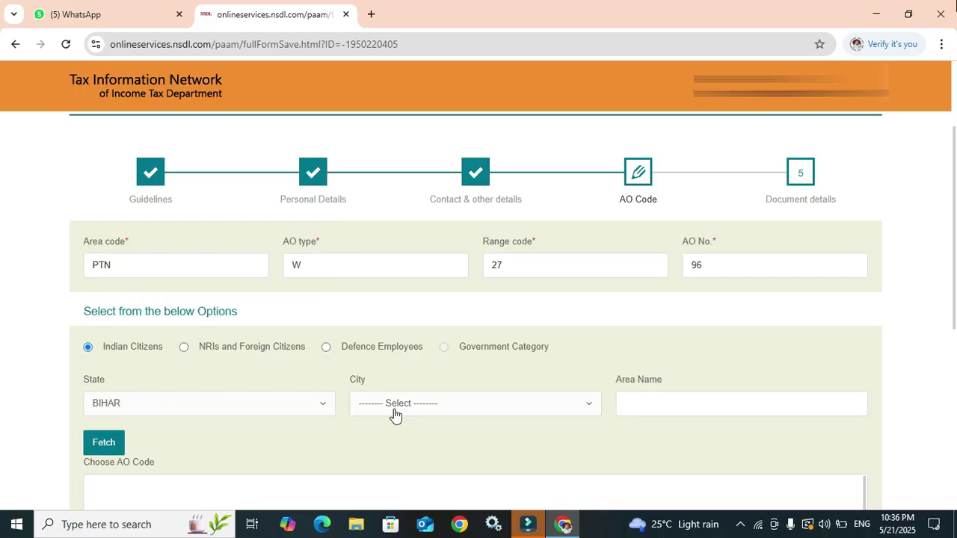
click(395, 414)
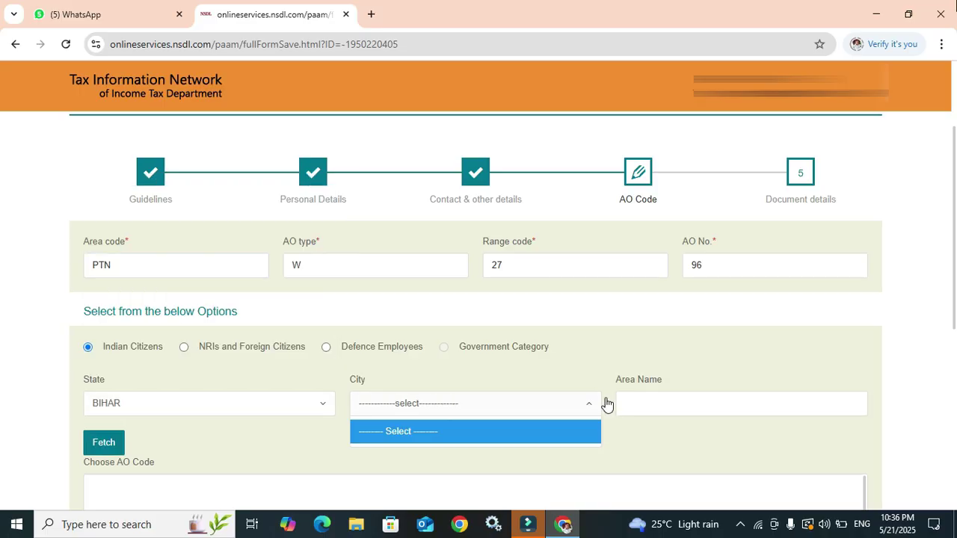
click(515, 407)
scroll(124, 366, down, 2)
scroll(244, 347, up, 1)
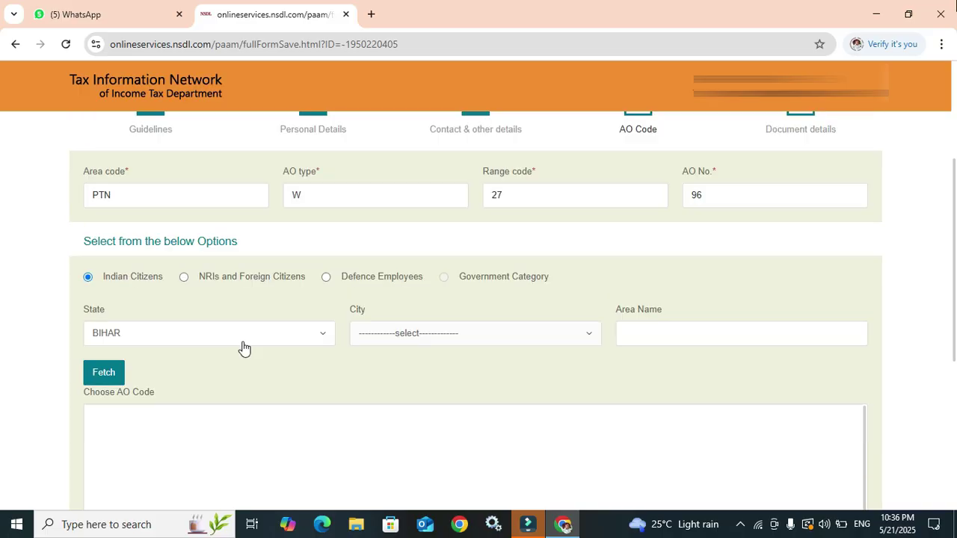
scroll(243, 347, up, 3)
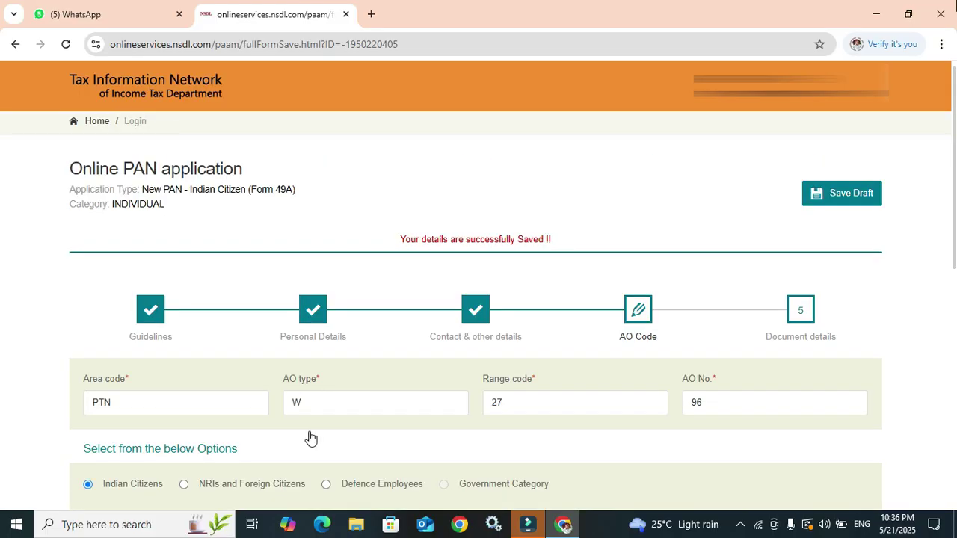
Save the application draft and continue to the Document details section.
click(842, 209)
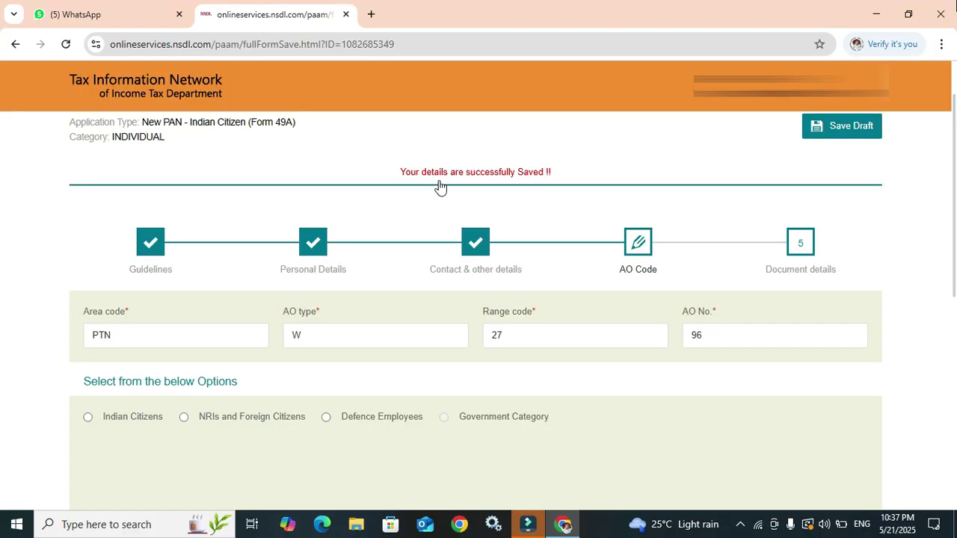
scroll(441, 225, down, 4)
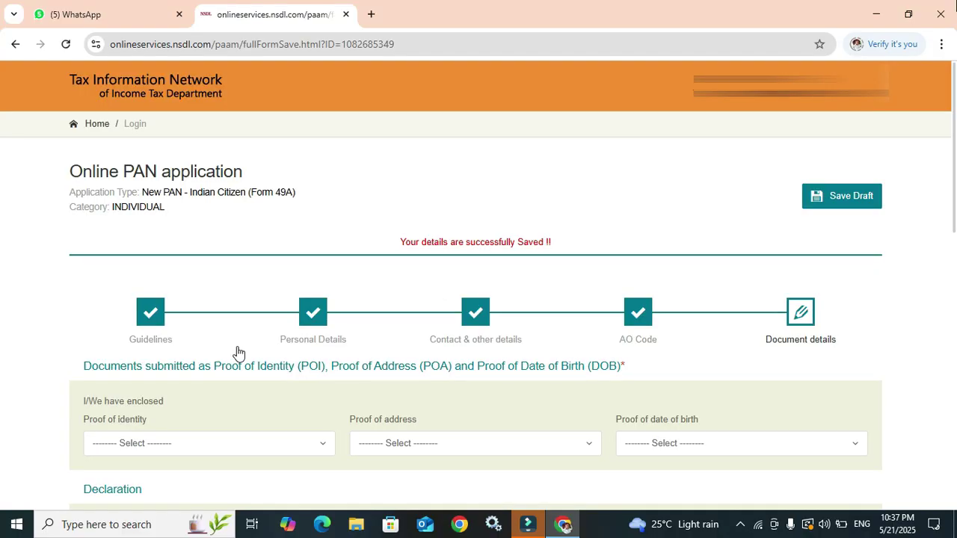
Select the AADHAAR Card issued by the Unique Identification Authority of India as proof of identity.
scroll(238, 352, down, 3)
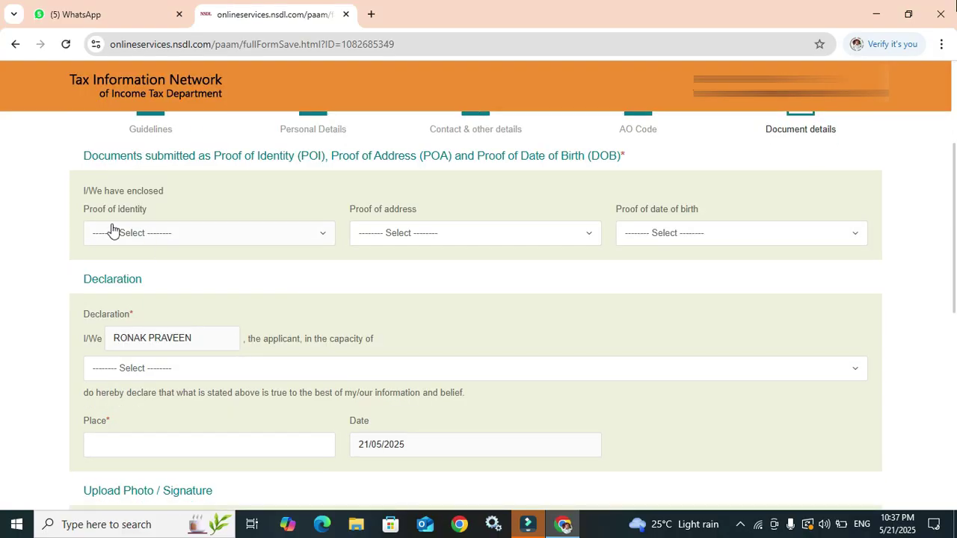
click(164, 233)
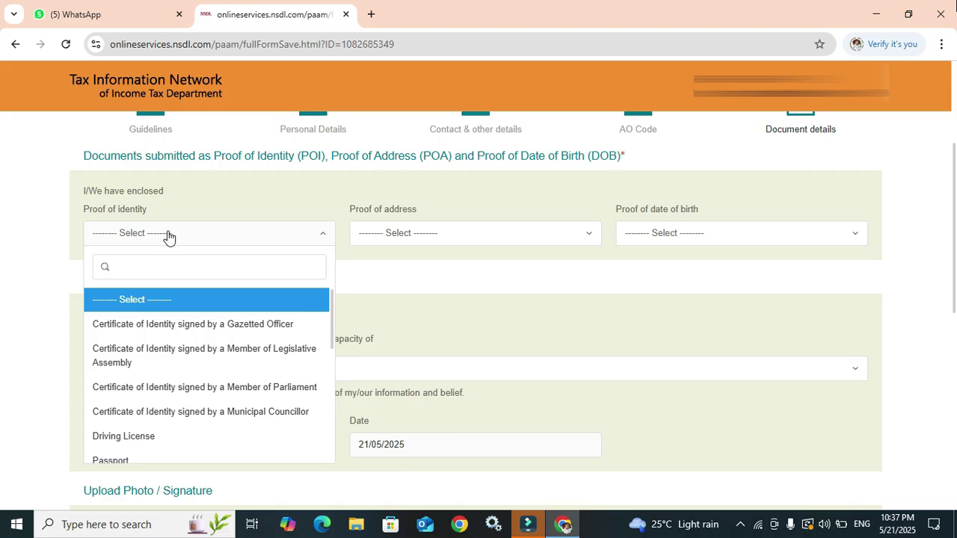
scroll(142, 356, down, 2)
scroll(127, 389, down, 2)
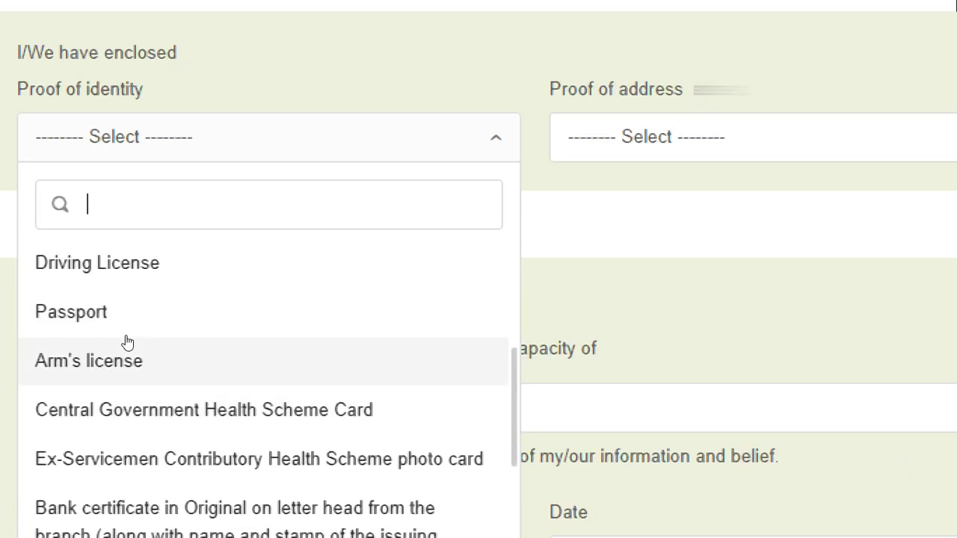
scroll(198, 384, down, 5)
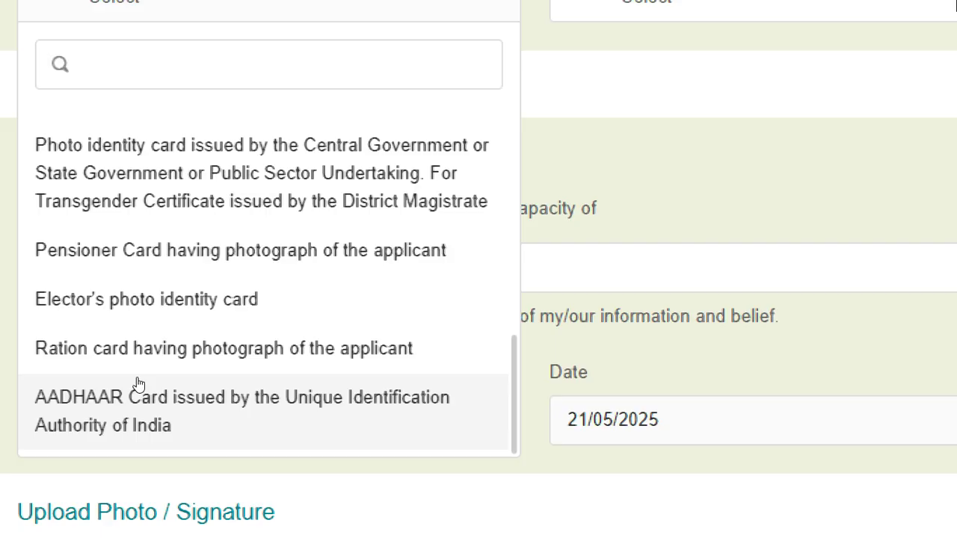
click(134, 374)
Select the AADHAAR Card issued by the Unique Identification Authority of India as proof of address.
scroll(192, 338, up, 5)
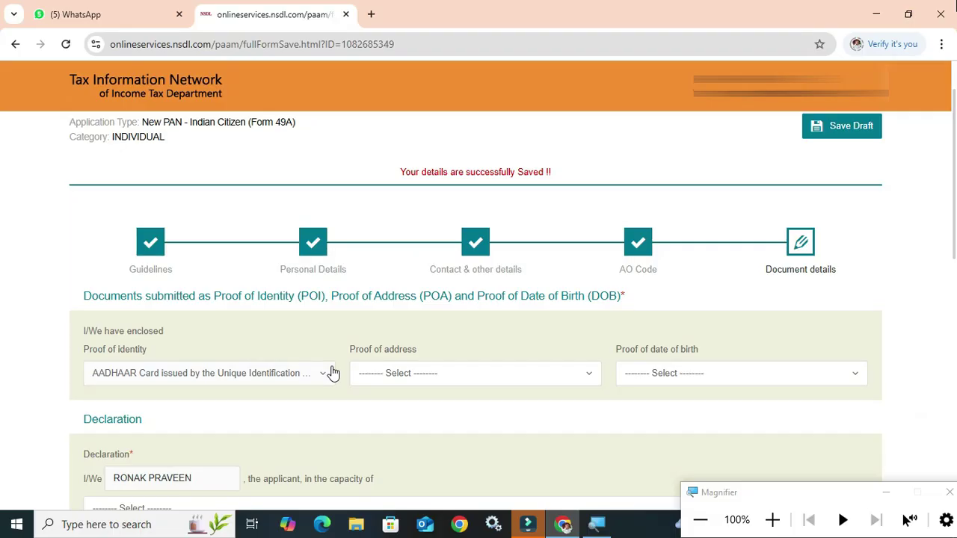
click(433, 373)
text(a)
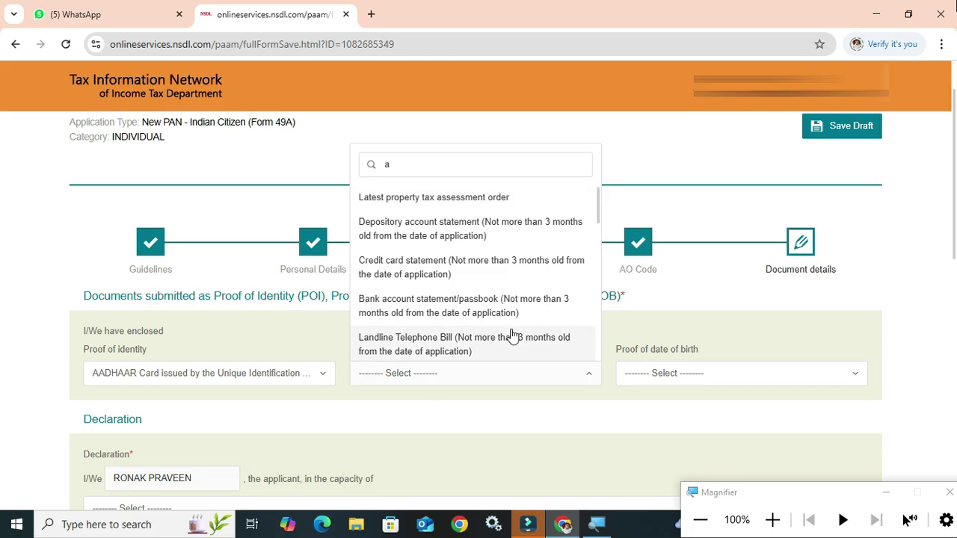
key(BackSpace)
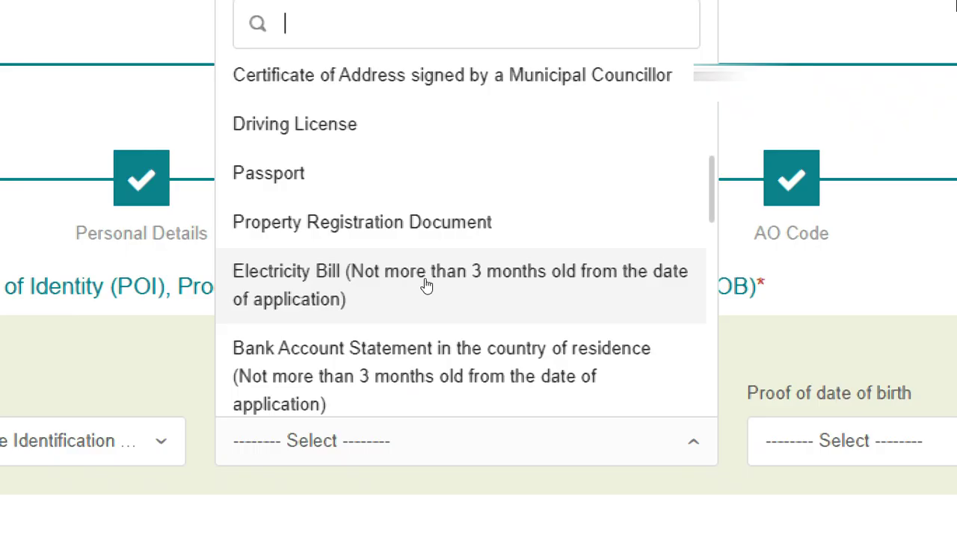
scroll(426, 285, down, 5)
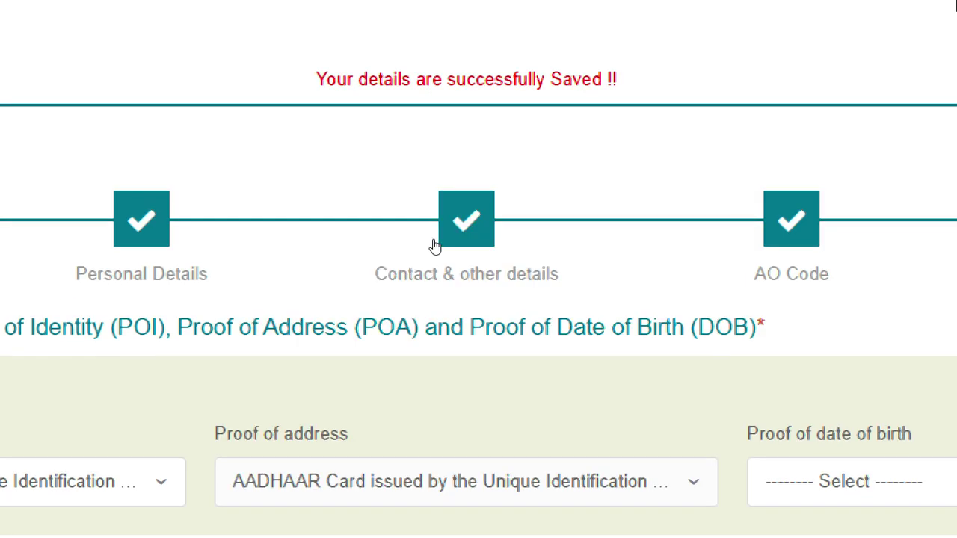
Select the AADHAAR Card issued by the Unique Identification Authority of India as proof of date of birth.
click(952, 498)
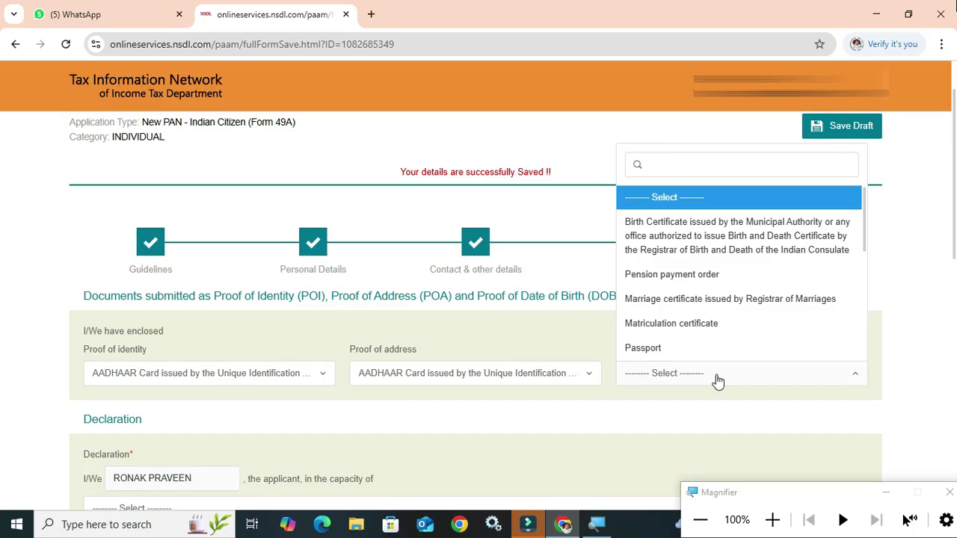
scroll(705, 281, down, 5)
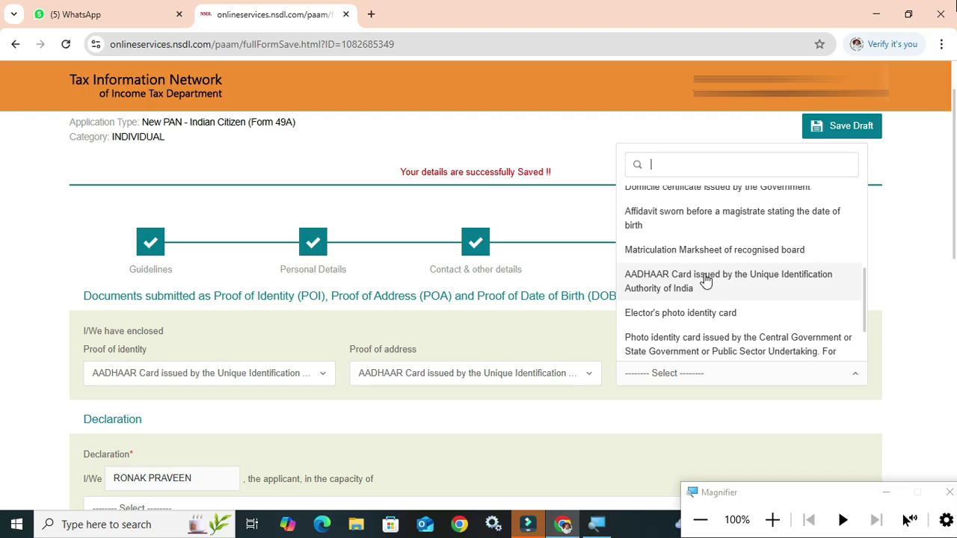
click(705, 281)
Set the declaration capacity to Himself/Herself and fill in the place of declaration.
scroll(263, 289, down, 3)
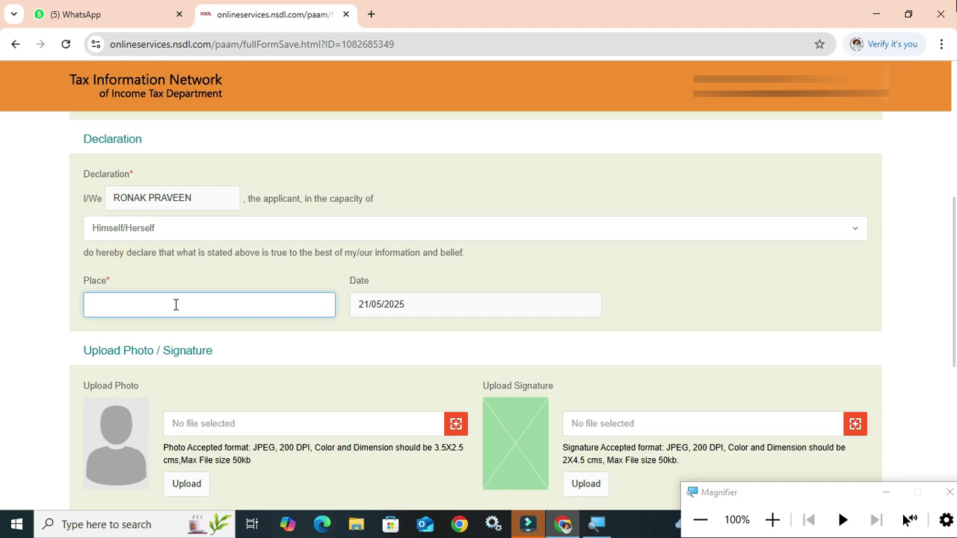
scroll(180, 310, down, 2)
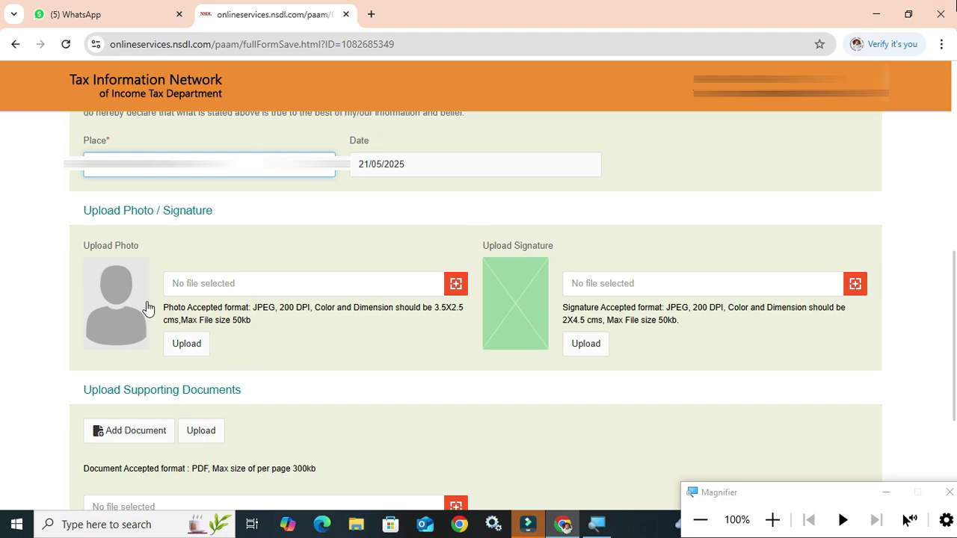
Highlight the photo upload requirements, open imResizer's 3.5x2.5 cm resize page and browse the Downloads folder for the applicant's photo.
drag(149, 306, 226, 331)
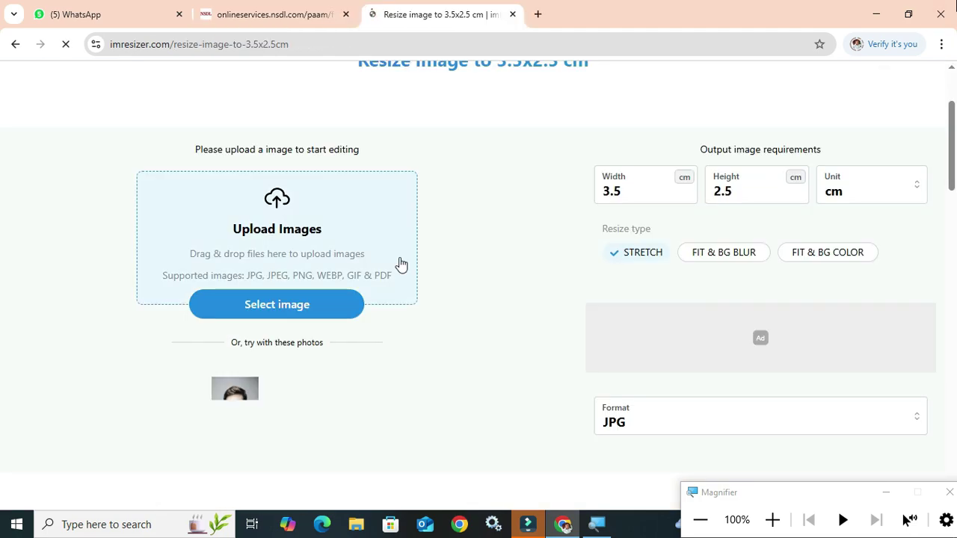
scroll(486, 355, down, 1)
scroll(486, 355, up, 1)
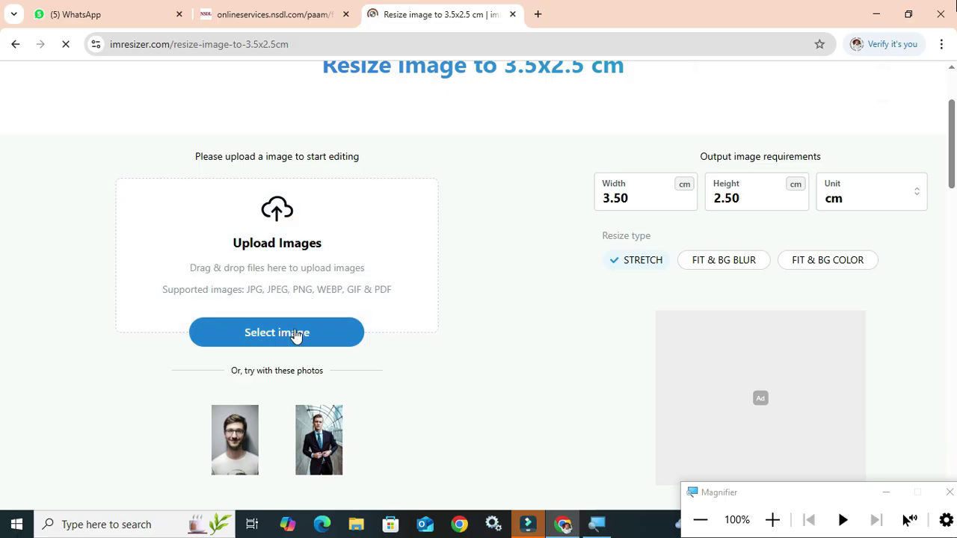
click(295, 336)
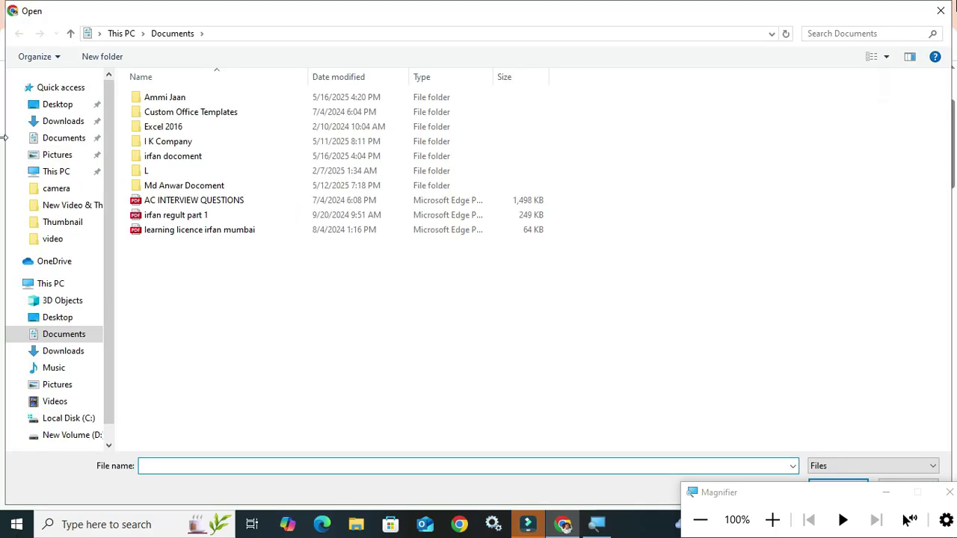
click(61, 122)
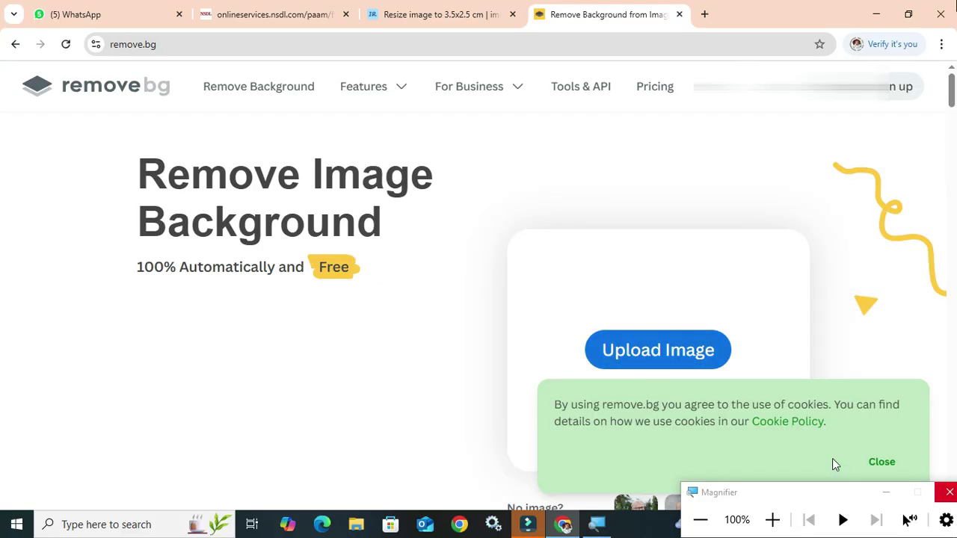
On remove.bg, dismiss the cookie notice, close the Magnifier and upload the applicant's photo from Downloads for background removal.
click(880, 463)
click(949, 492)
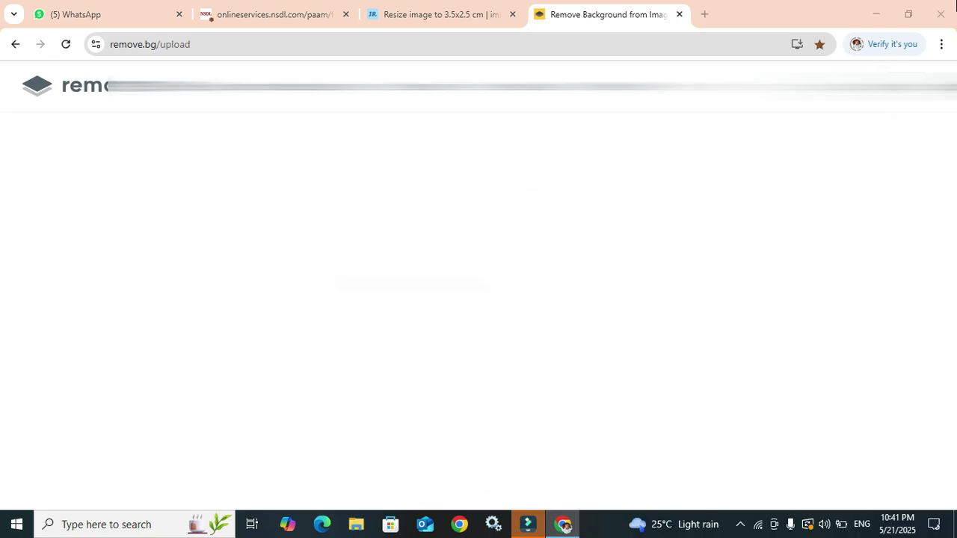
click(49, 121)
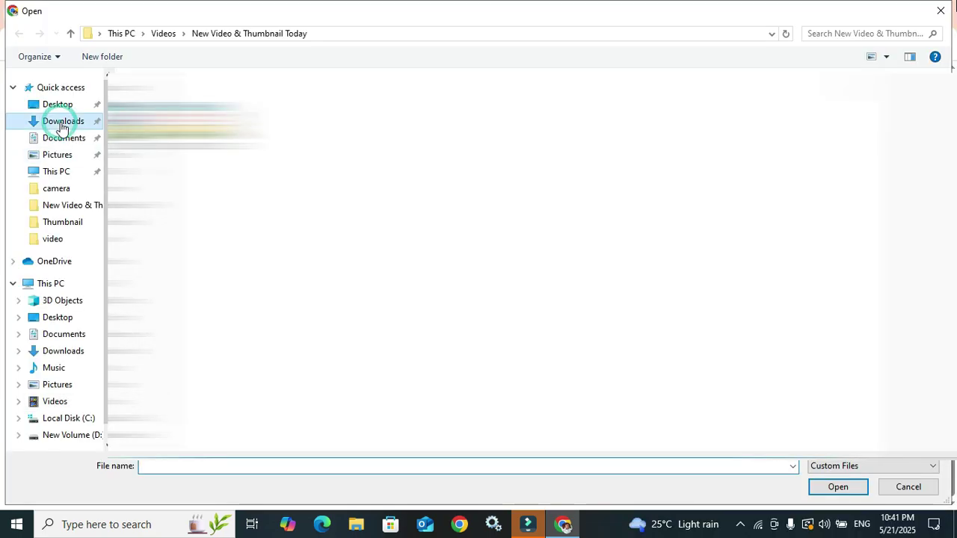
double_click(187, 224)
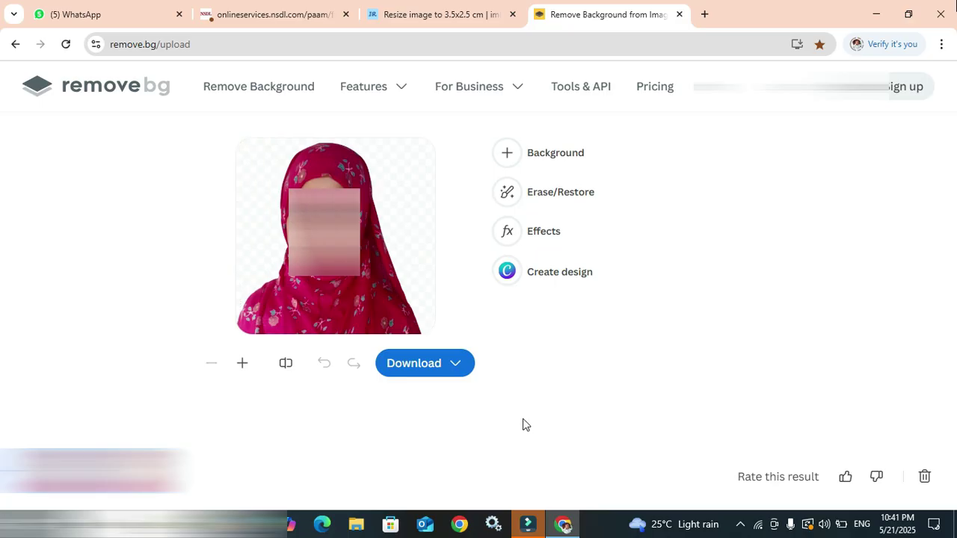
Download the free preview version of the background-removed photo, view the saved file and close the remove.bg page.
click(457, 363)
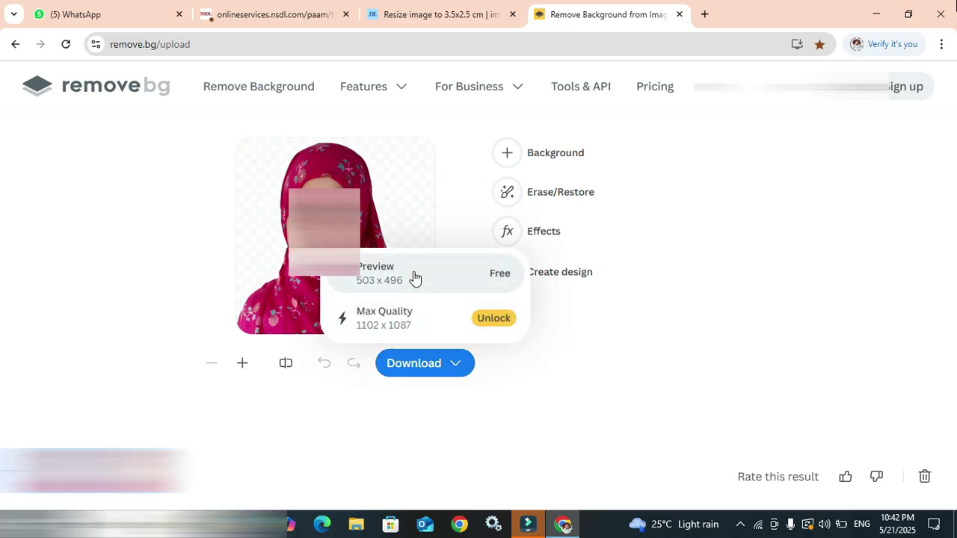
click(417, 276)
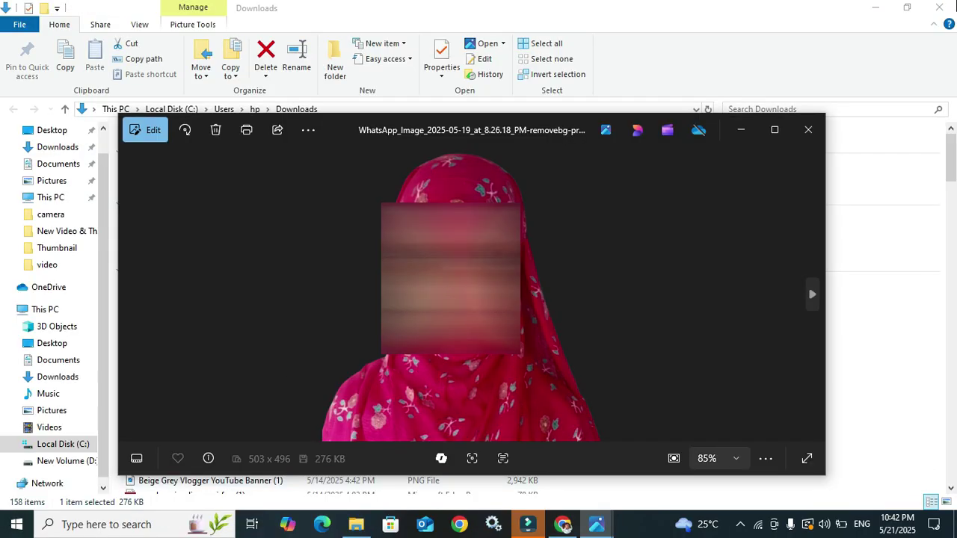
click(807, 134)
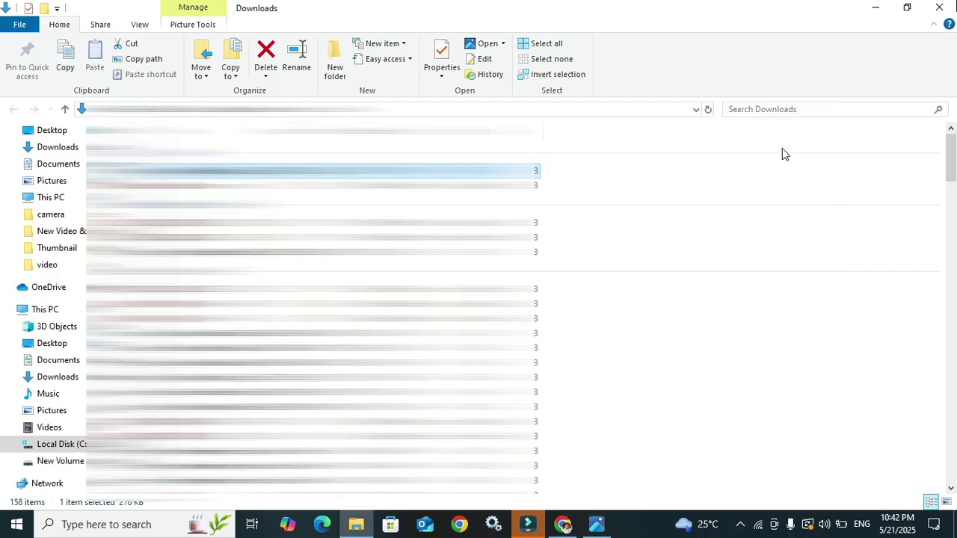
click(562, 524)
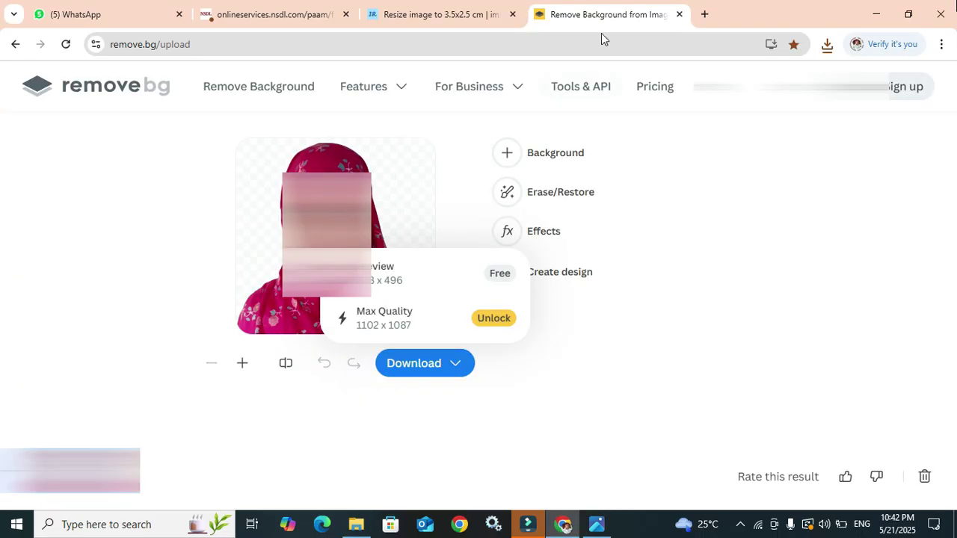
click(678, 14)
Load the background-removed photo from Downloads into imResizer's 3.5x2.5 cm tool and choose JPG as the output format.
scroll(408, 190, up, 2)
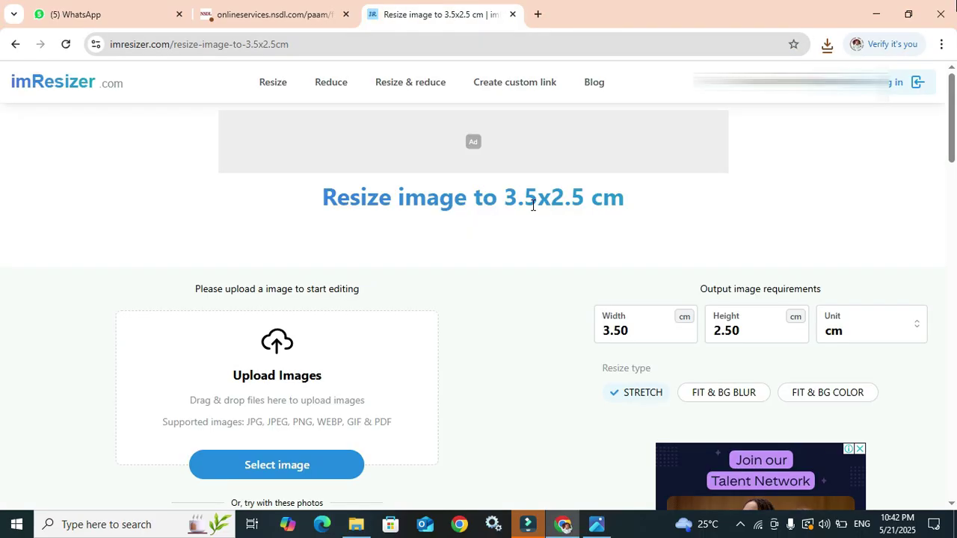
scroll(580, 207, down, 1)
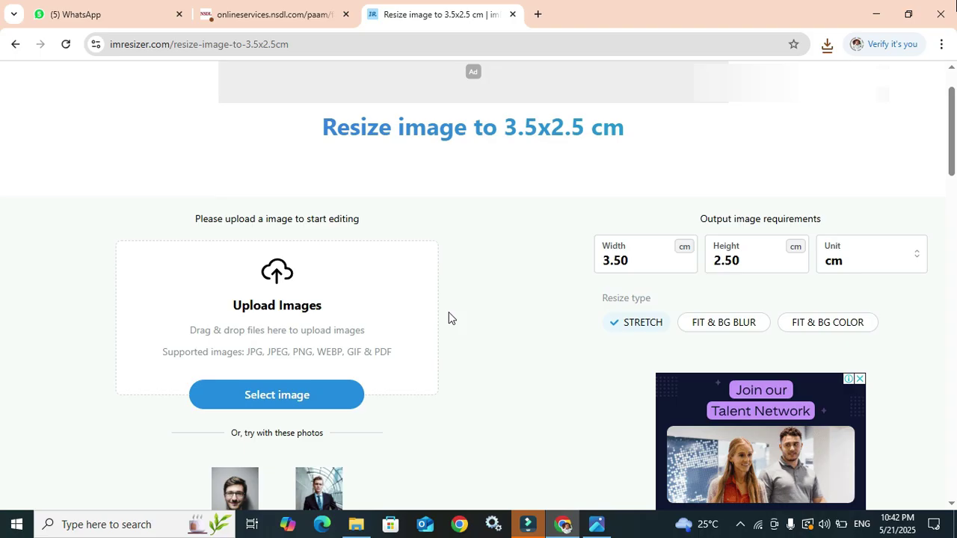
click(333, 392)
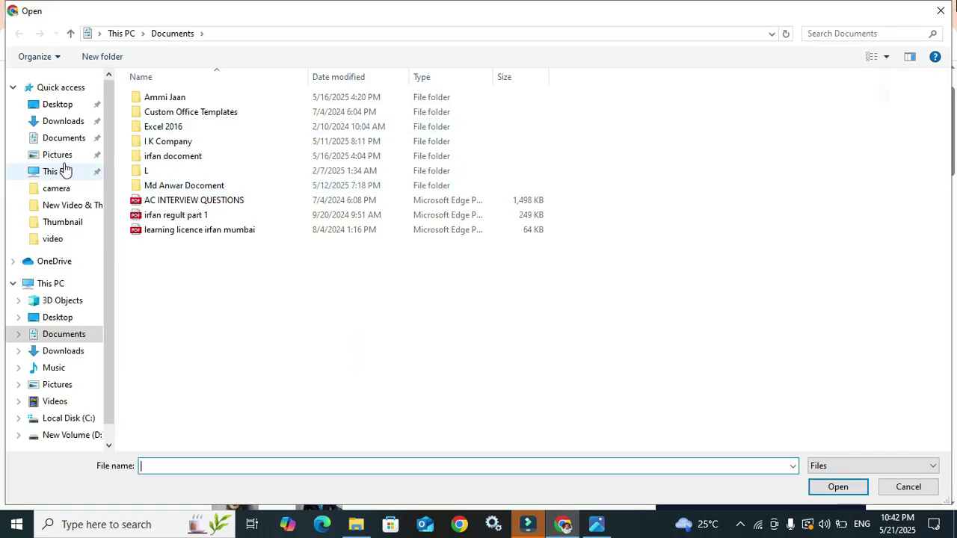
click(67, 126)
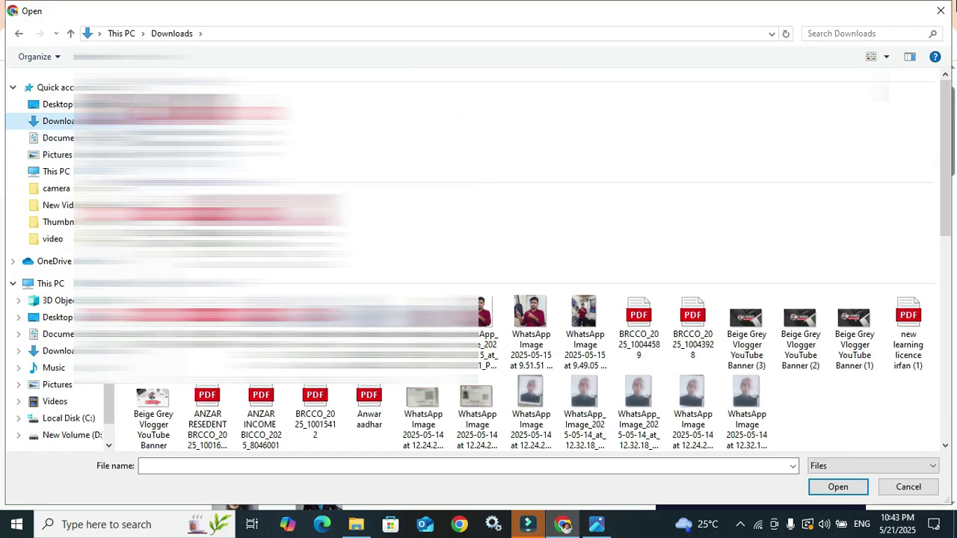
double_click(162, 142)
scroll(628, 329, down, 1)
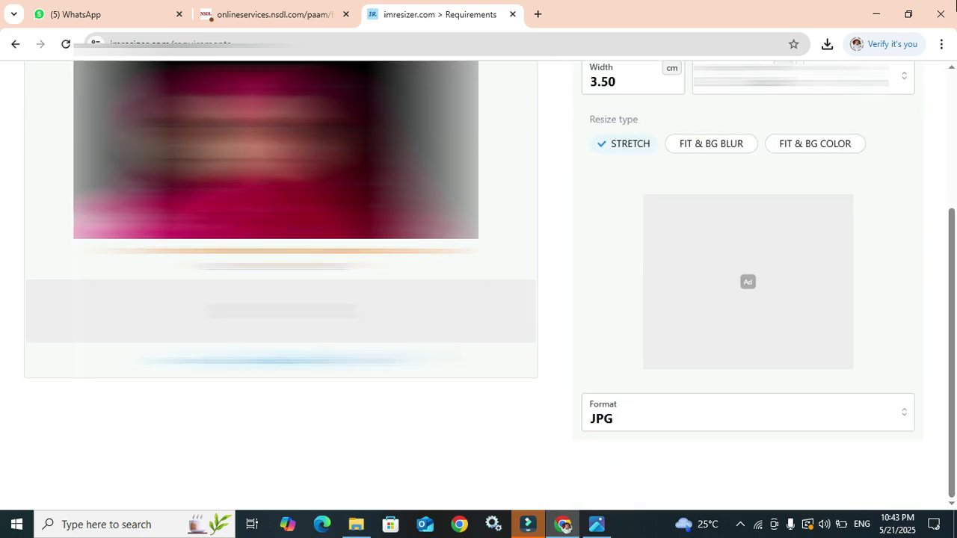
click(635, 416)
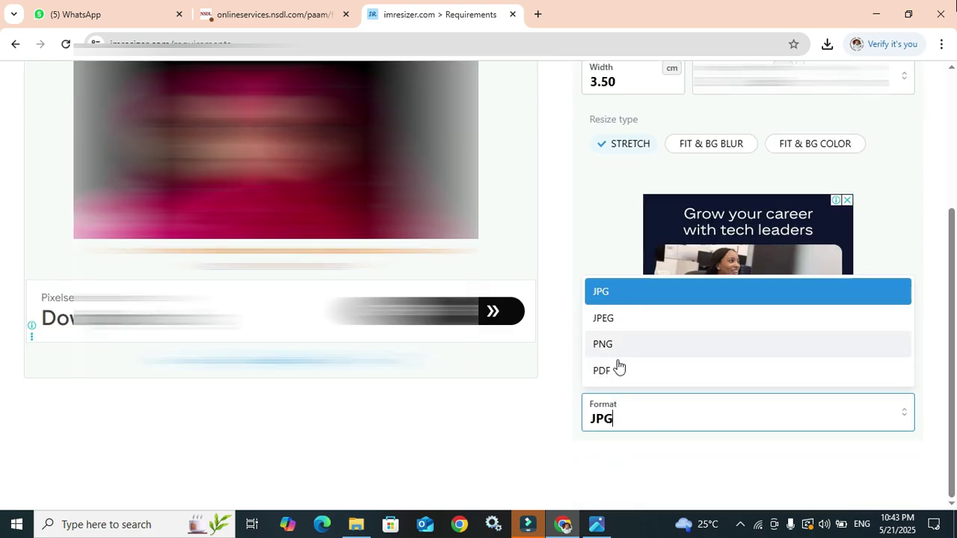
click(620, 297)
Return to the PAN application, dismiss the save reminder and check the photo upload requirements.
click(242, 20)
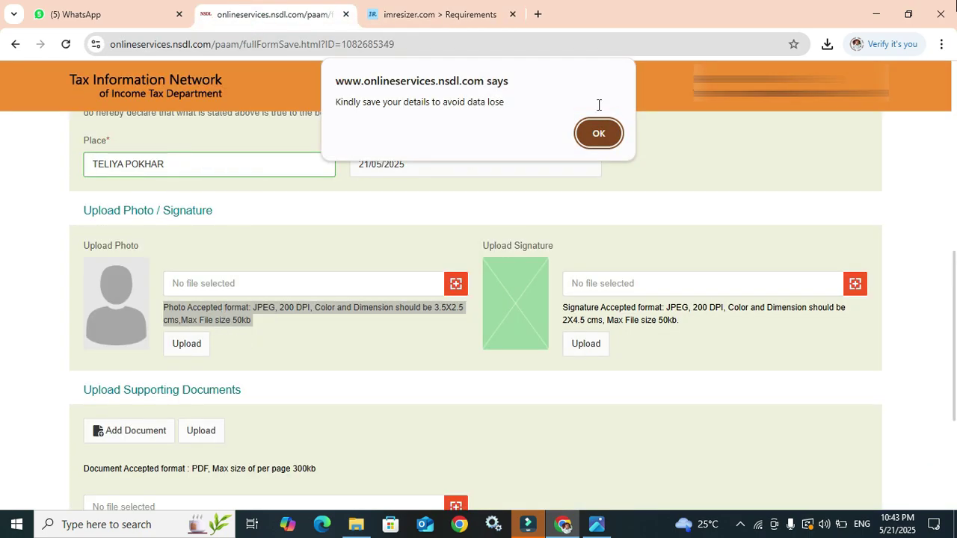
click(599, 133)
click(318, 329)
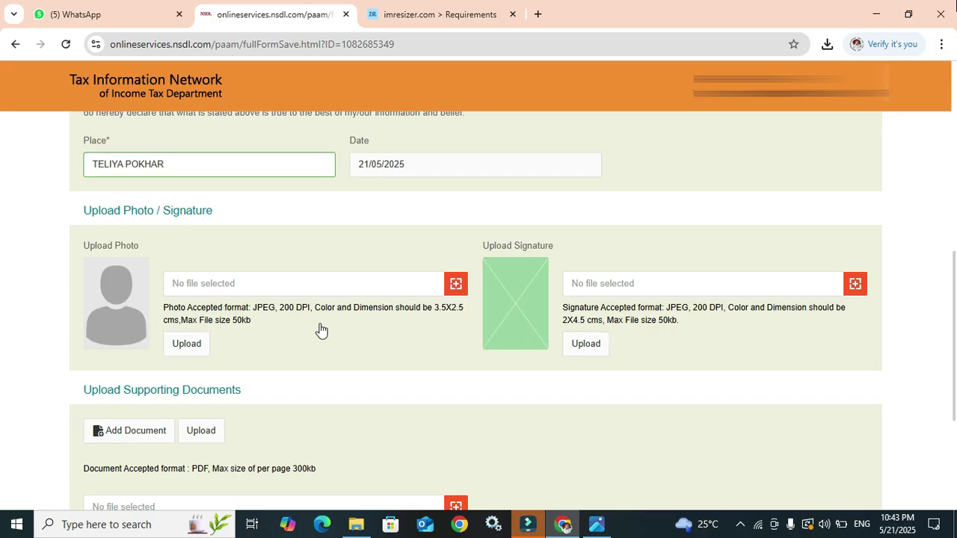
Download the 3.50 x 2.50 cm photo from imResizer and open the saved JPG from Downloads to check it.
click(413, 16)
scroll(588, 336, up, 5)
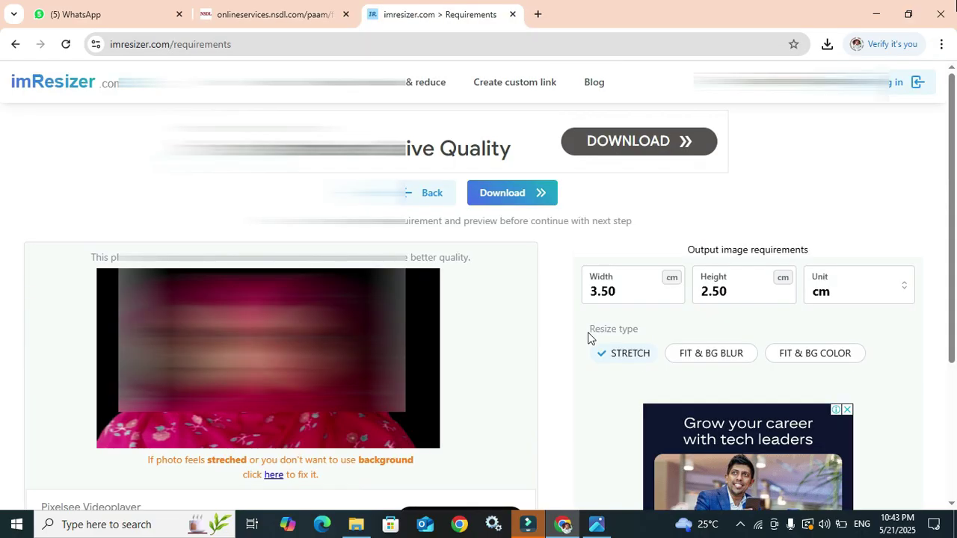
click(516, 194)
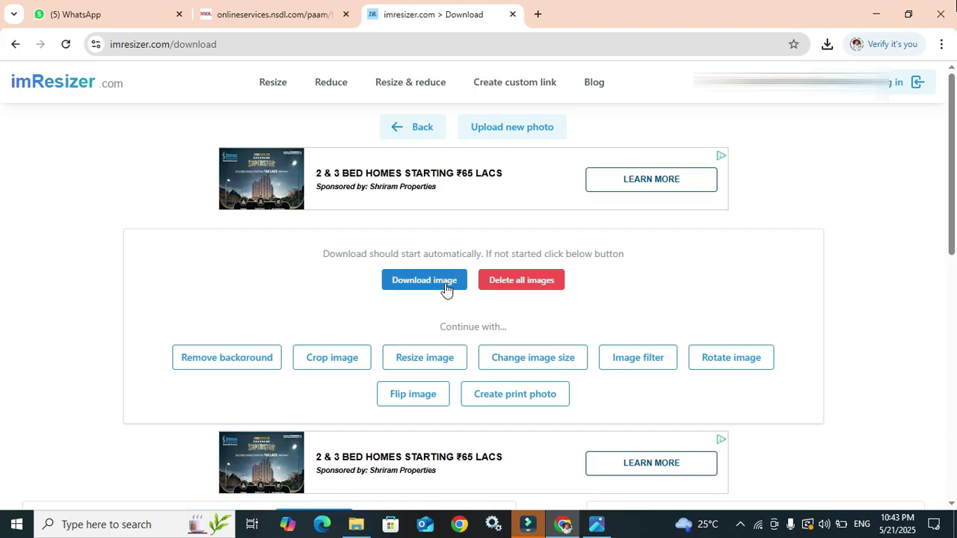
click(438, 288)
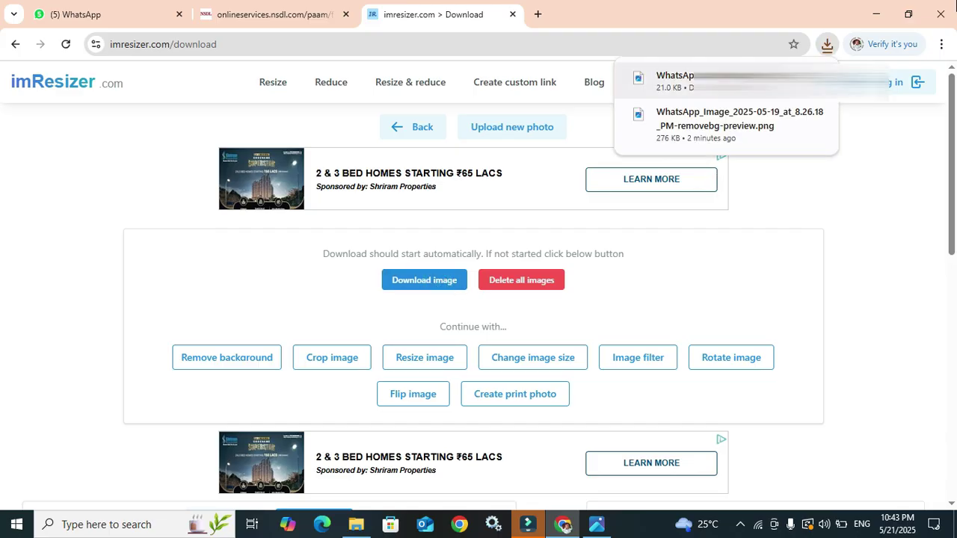
click(793, 79)
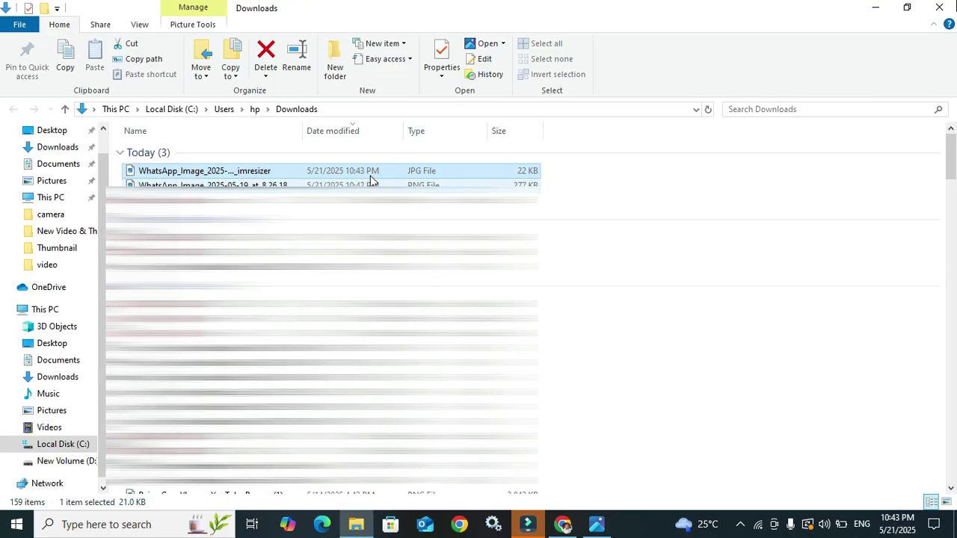
double_click(372, 171)
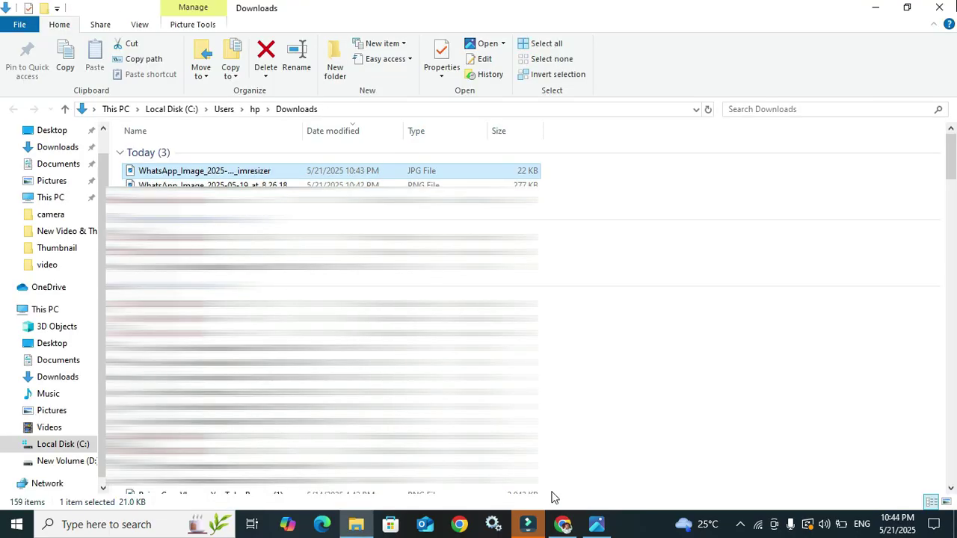
Return to the PAN application and choose the resized file WhatsApp_Image_2025-..._imresizer.jpg for the photo upload.
click(563, 524)
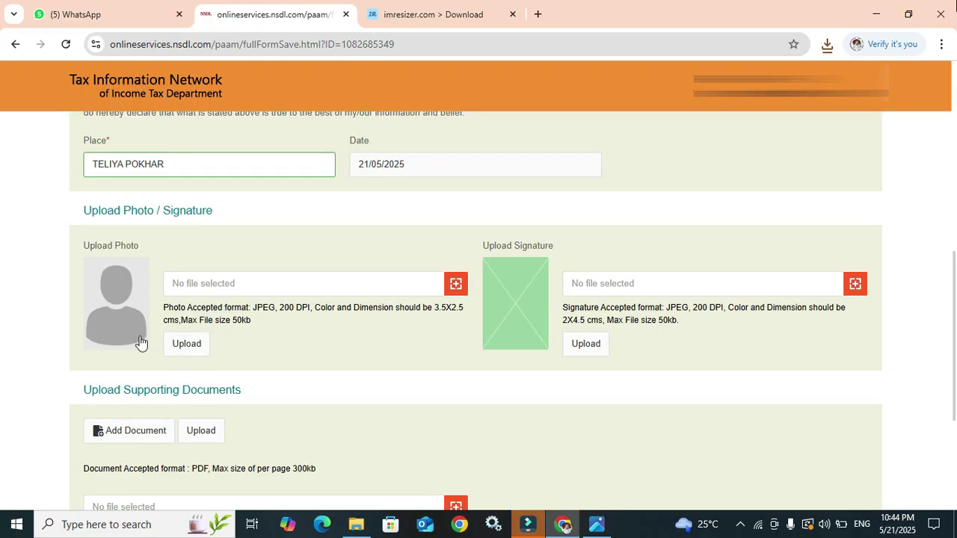
scroll(140, 341, up, 2)
click(452, 428)
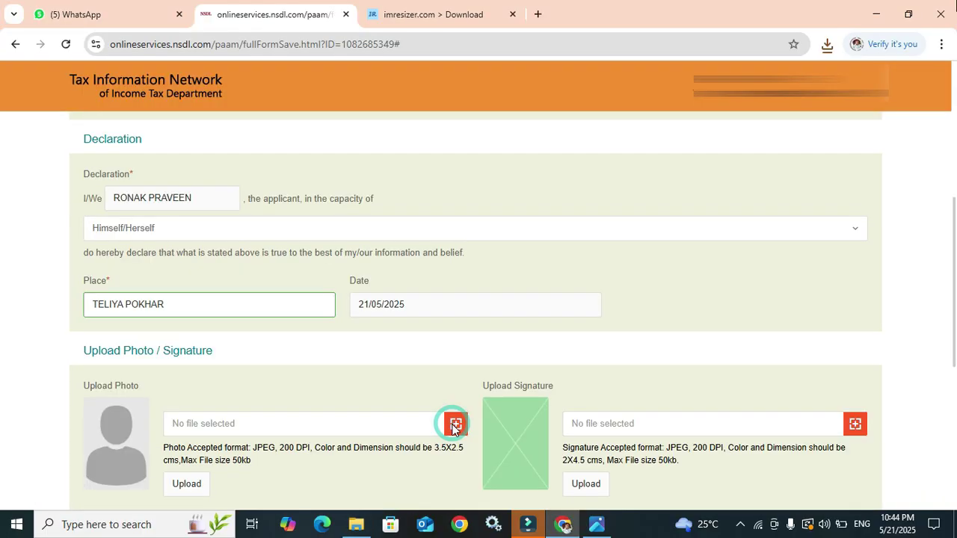
key(Escape)
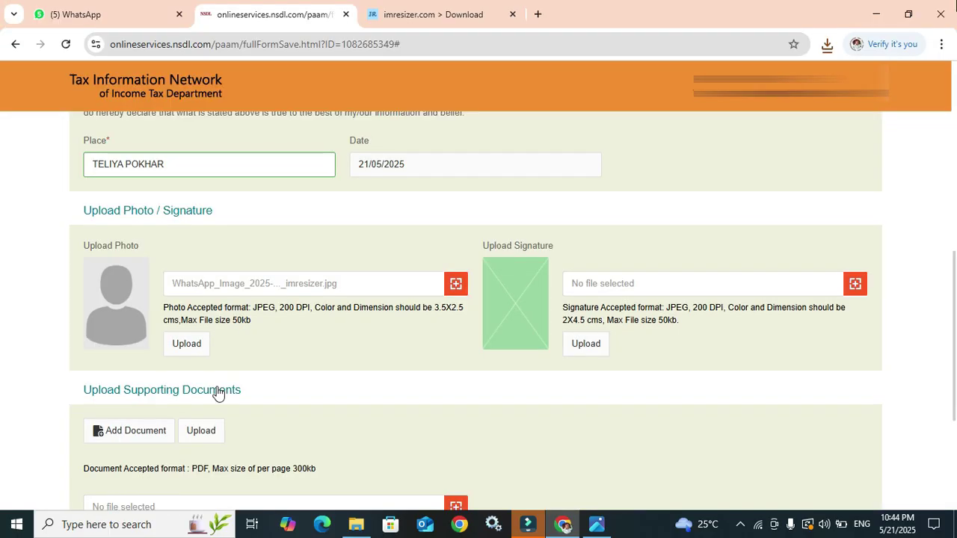
Upload the selected resized photo to the PAN application and check the signature format, dimension and file size requirements.
click(198, 345)
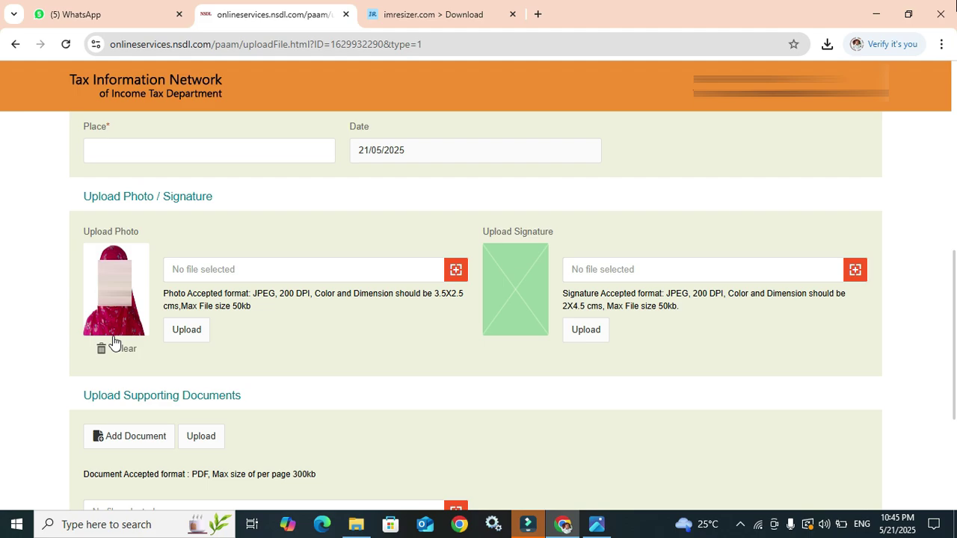
scroll(115, 343, up, 1)
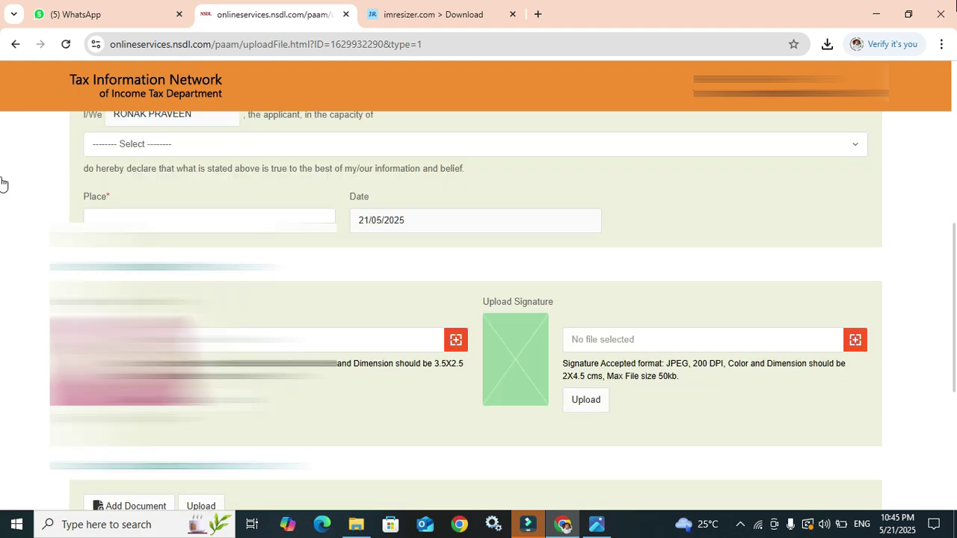
click(566, 366)
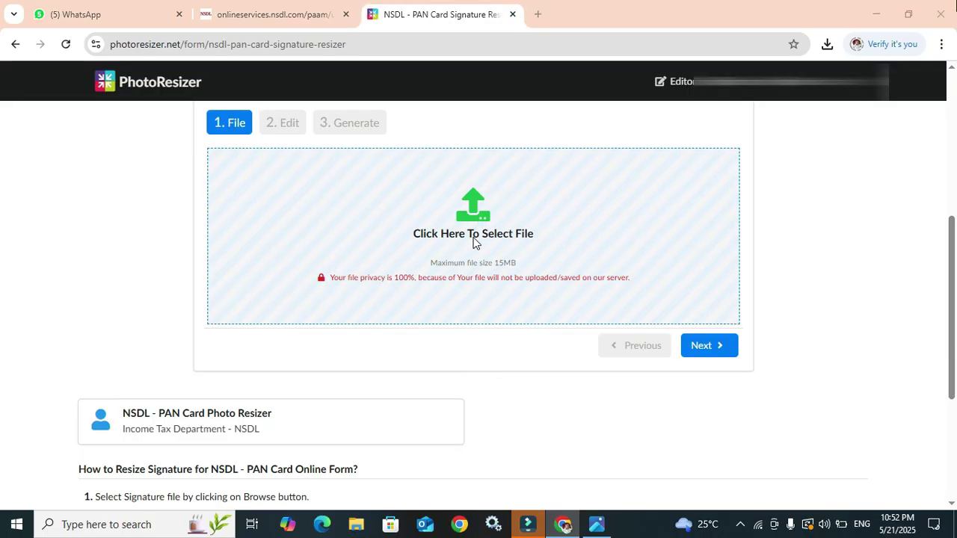
Load the applicant's signature image into PhotoResizer's NSDL PAN Card Signature Resizer and continue to editing.
click(474, 237)
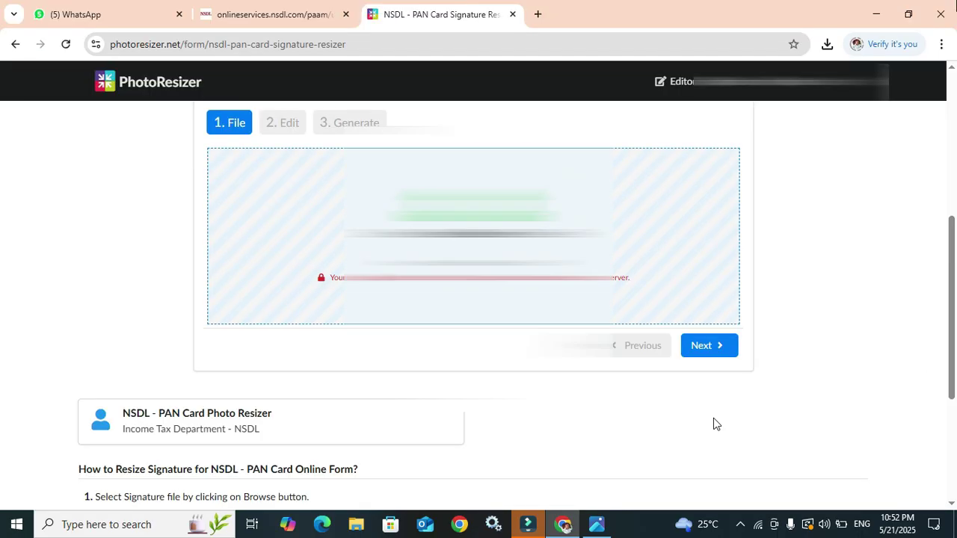
scroll(713, 423, up, 2)
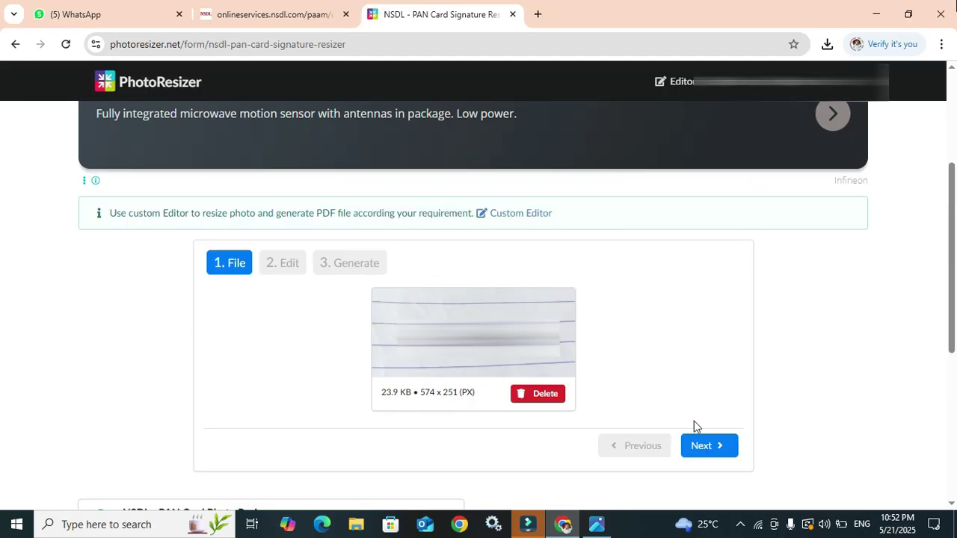
click(707, 447)
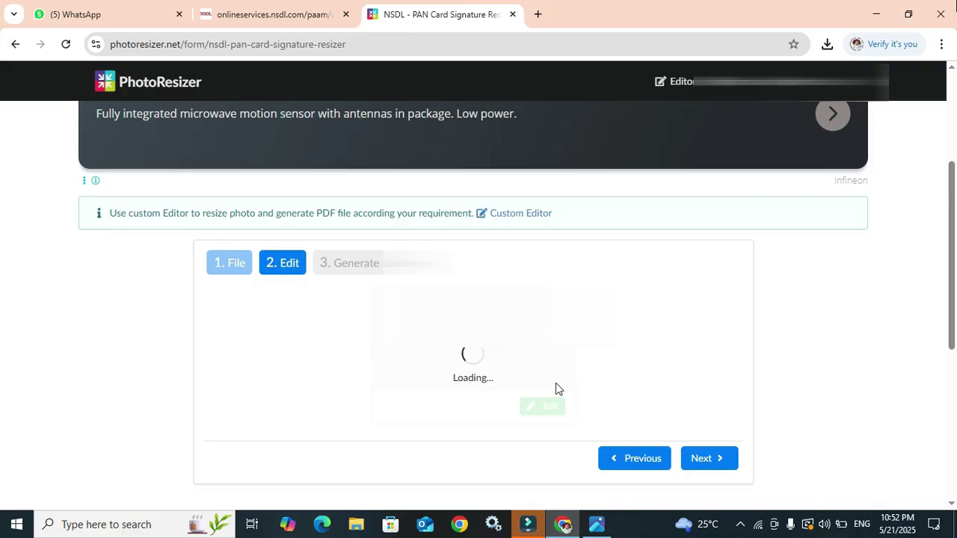
Crop the signature image tighter around the signature to about 395 × 175 pixels and accept the crop.
drag(313, 194, 387, 227)
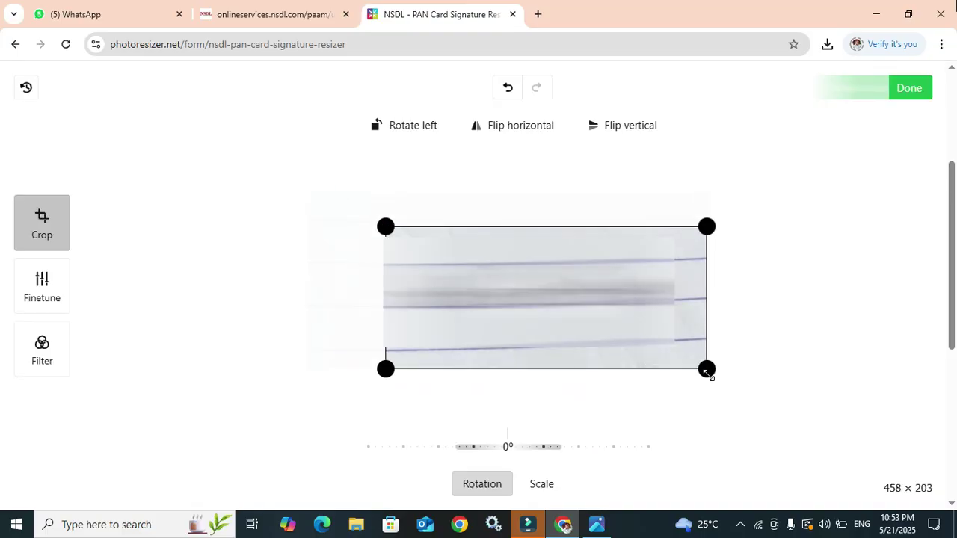
drag(707, 372, 683, 320)
drag(387, 350, 383, 350)
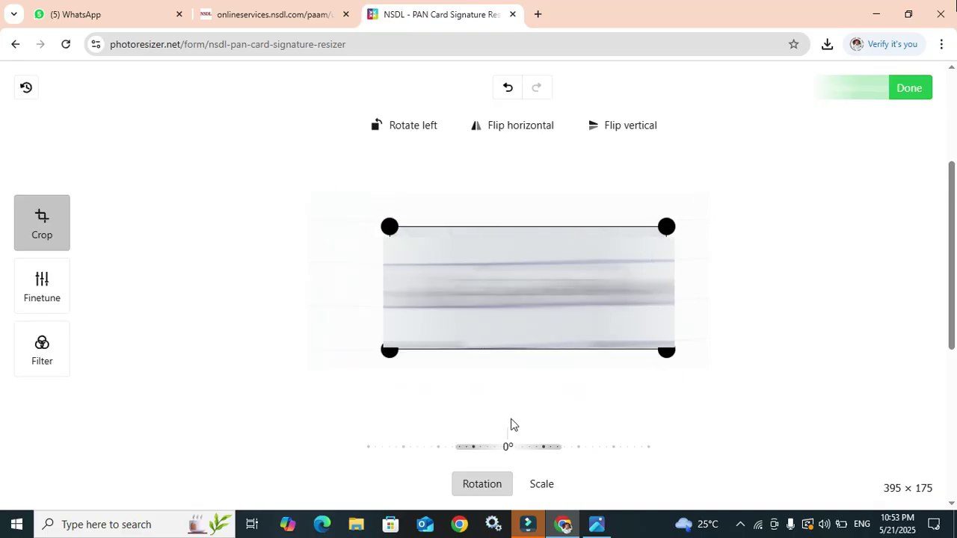
click(909, 90)
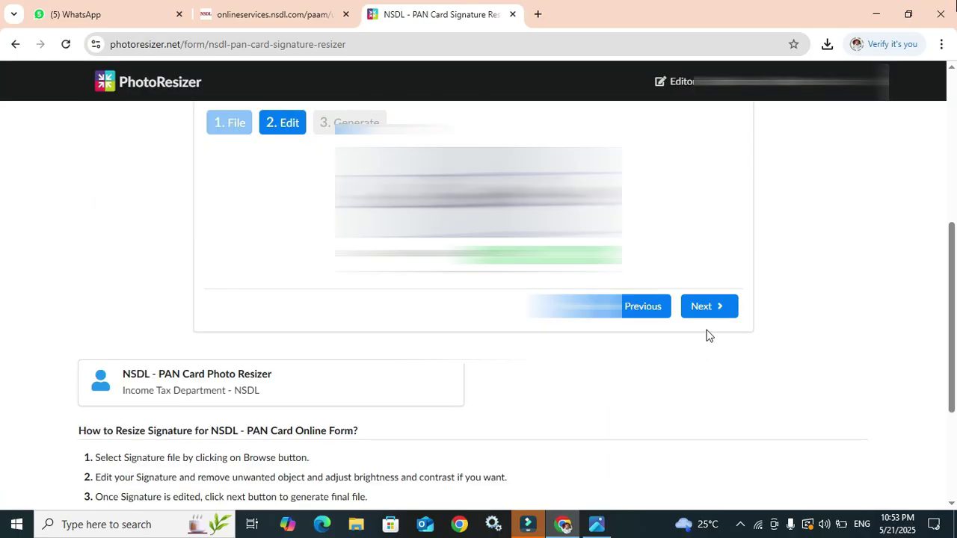
Generate and download the resized signature, look it up in the Downloads folder, and close the folder.
click(708, 306)
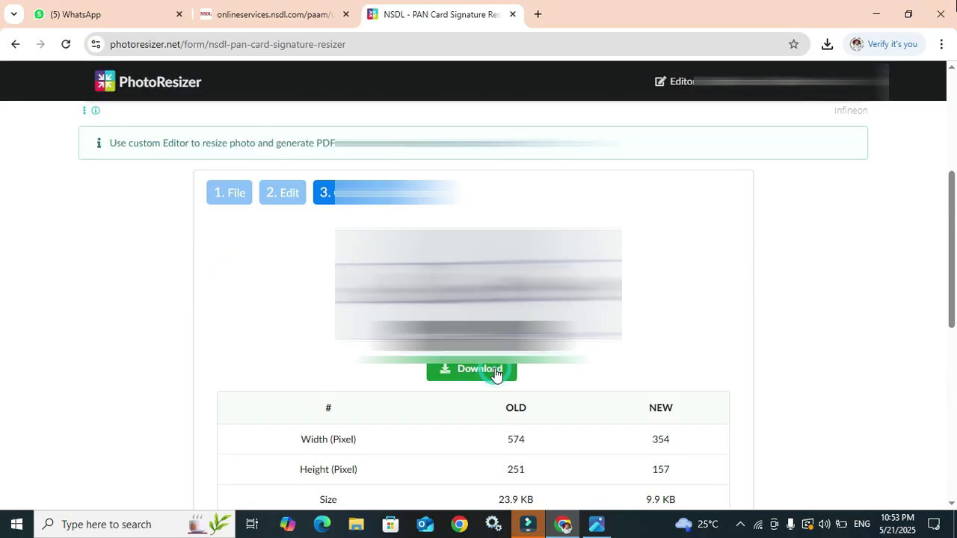
click(493, 370)
click(804, 83)
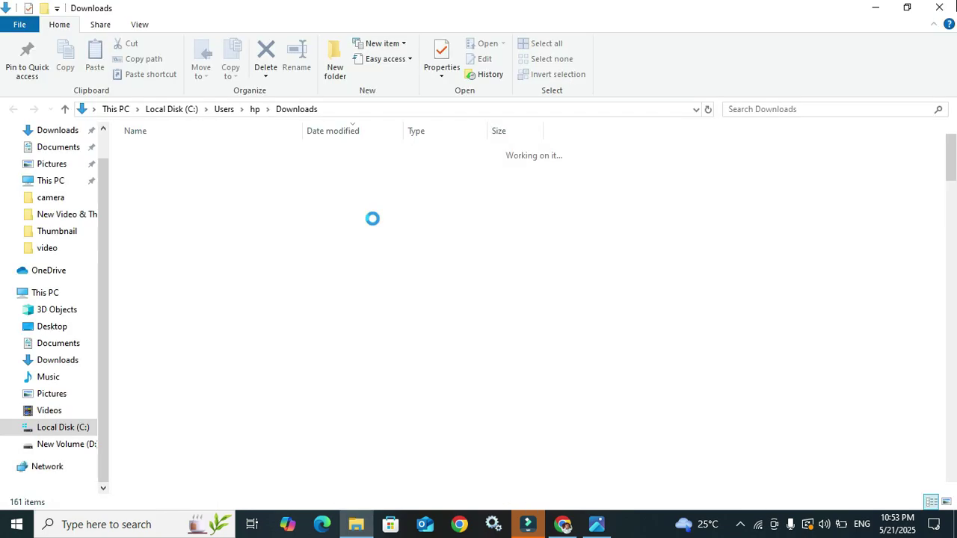
click(939, 8)
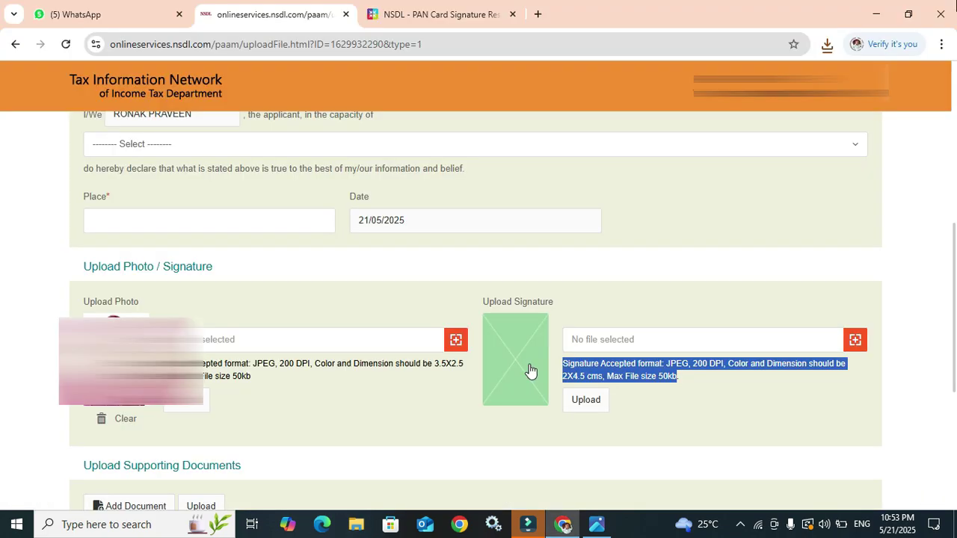
Return to the PAN application and upload 1747848199983.jpeg as the signature.
click(563, 524)
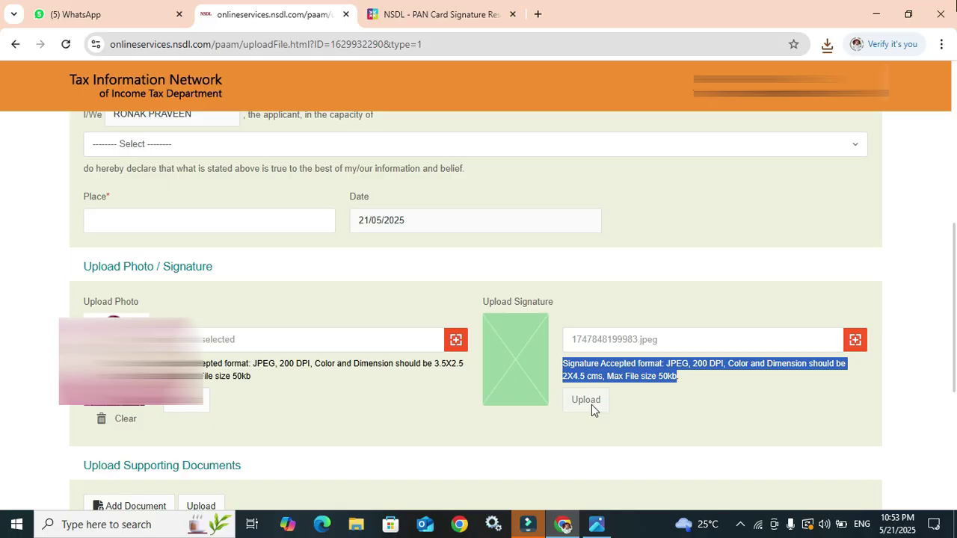
click(591, 404)
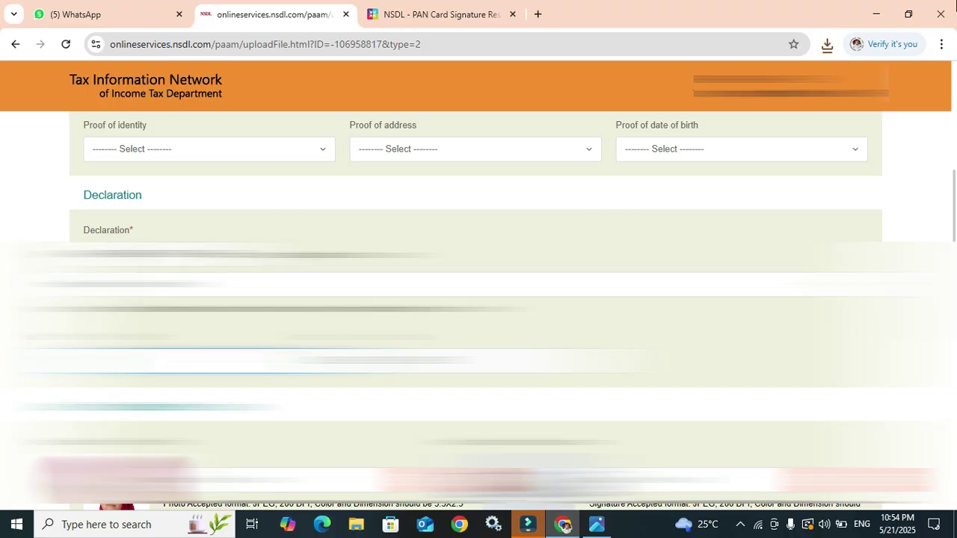
Set the proof of identity to the AADHAAR Card issued by the Unique Identification Authority.
scroll(255, 231, up, 1)
click(255, 228)
text(aa)
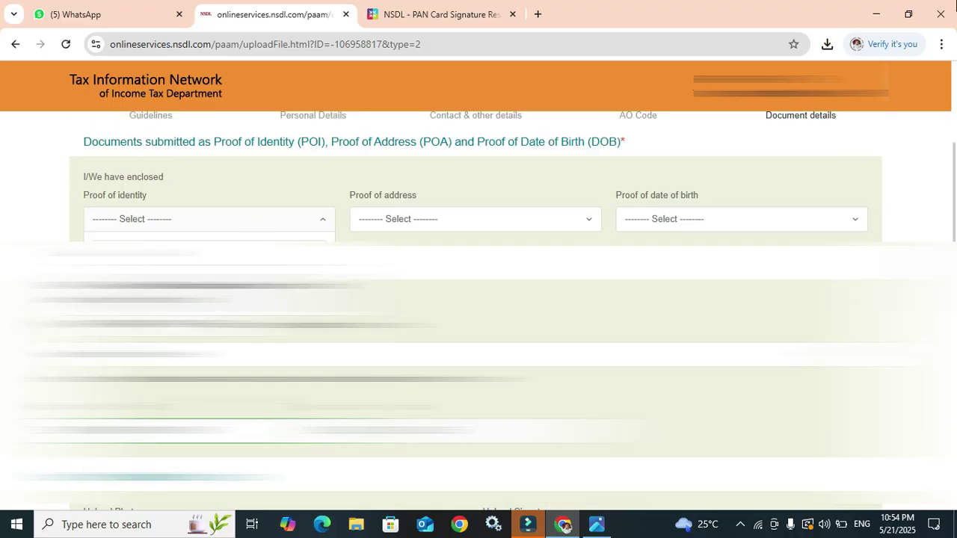
key(Return)
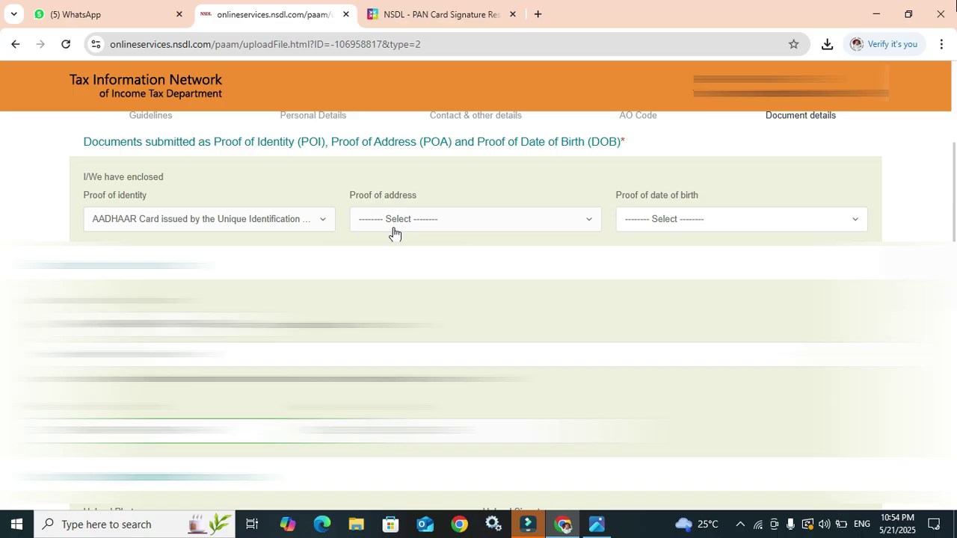
Review the declaration and supporting documents requirements, and check the Aadhaar card PDF in Downloads before closing it.
scroll(478, 299, down, 5)
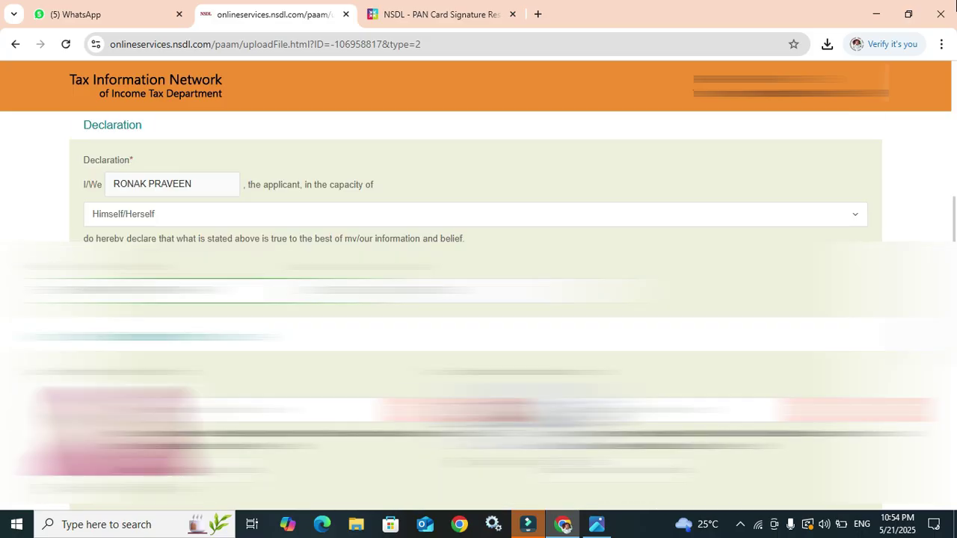
scroll(478, 299, down, 3)
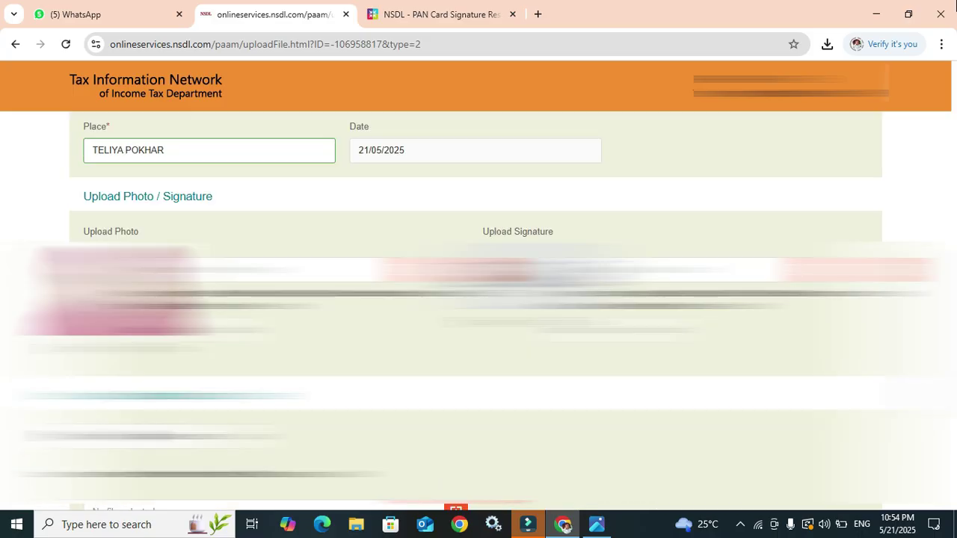
scroll(323, 342, down, 5)
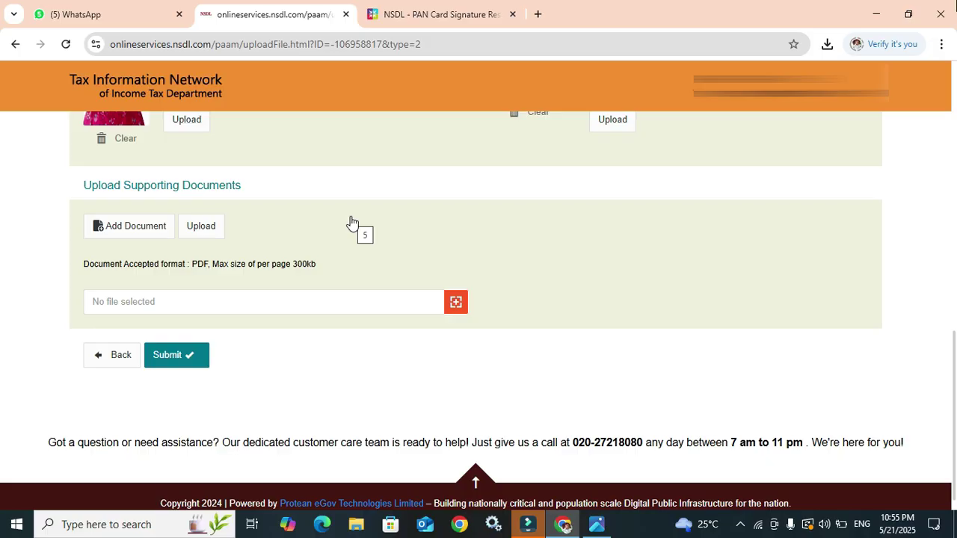
click(367, 299)
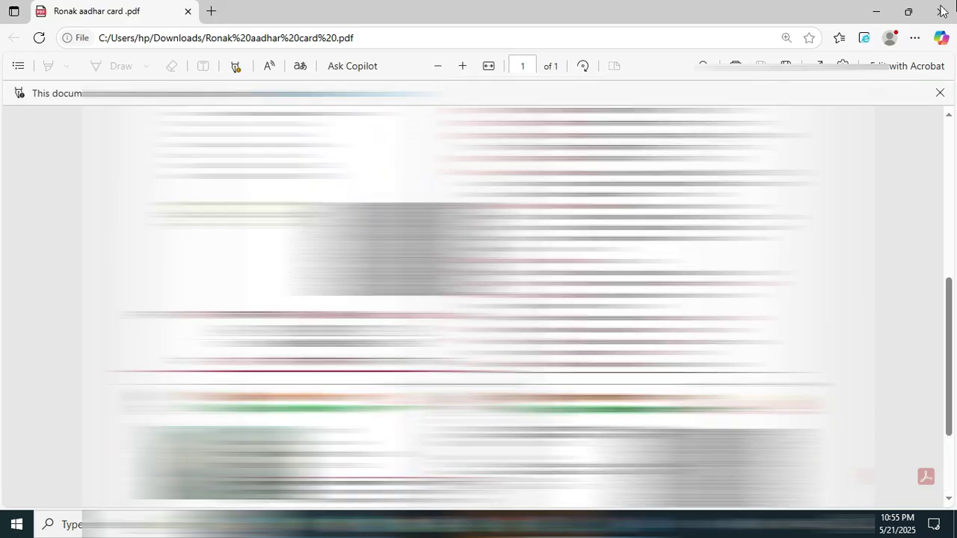
click(940, 12)
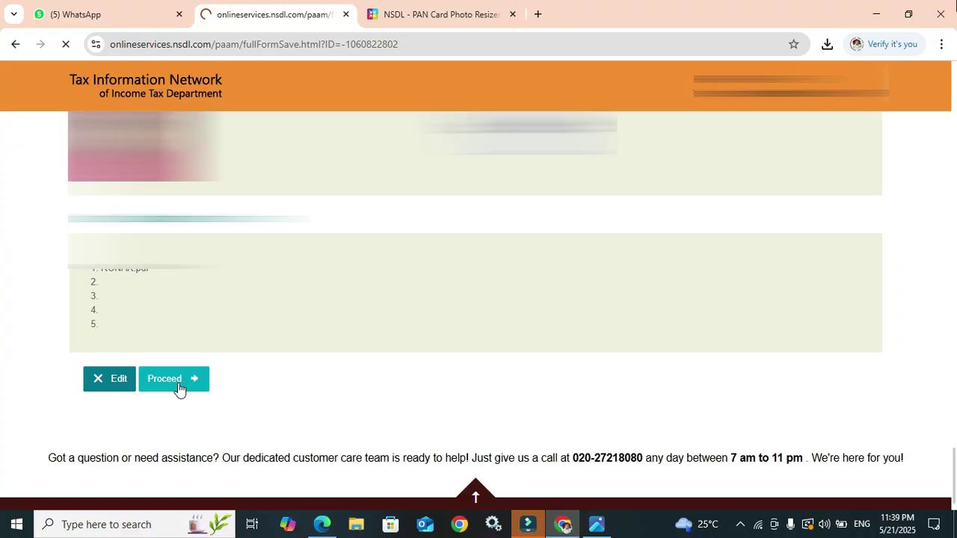
Submit the reviewed application, choose online payment through PAYTM, and proceed to payment with the terms of service accepted.
click(177, 387)
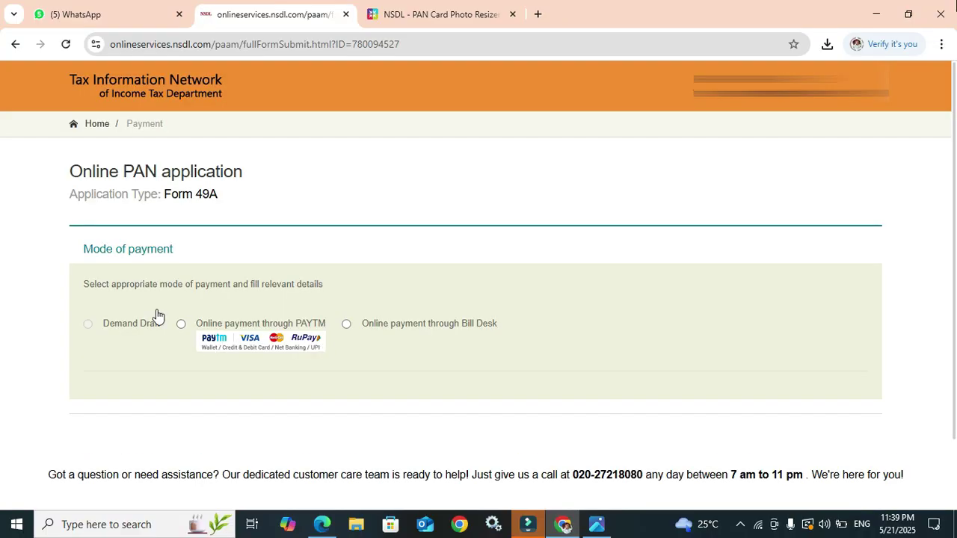
click(287, 336)
scroll(217, 371, down, 3)
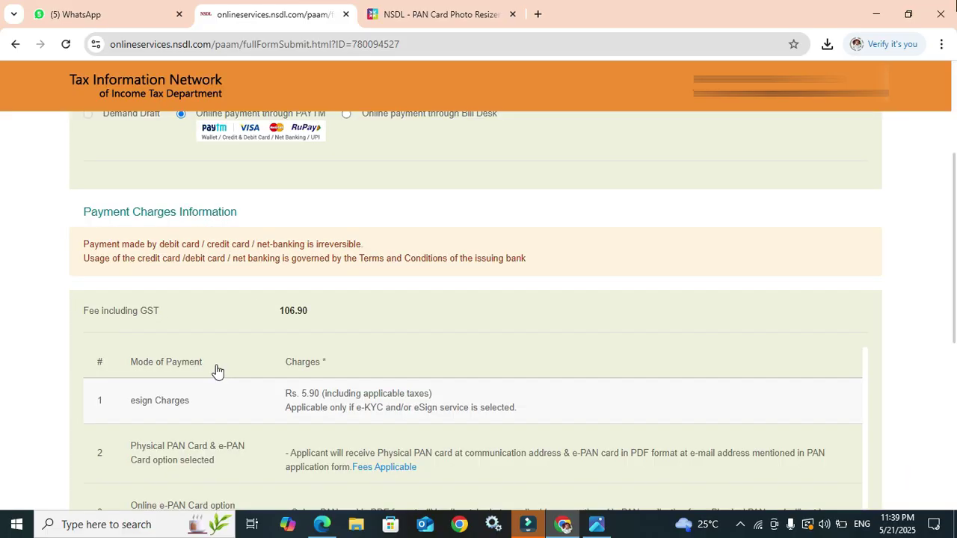
scroll(217, 370, down, 2)
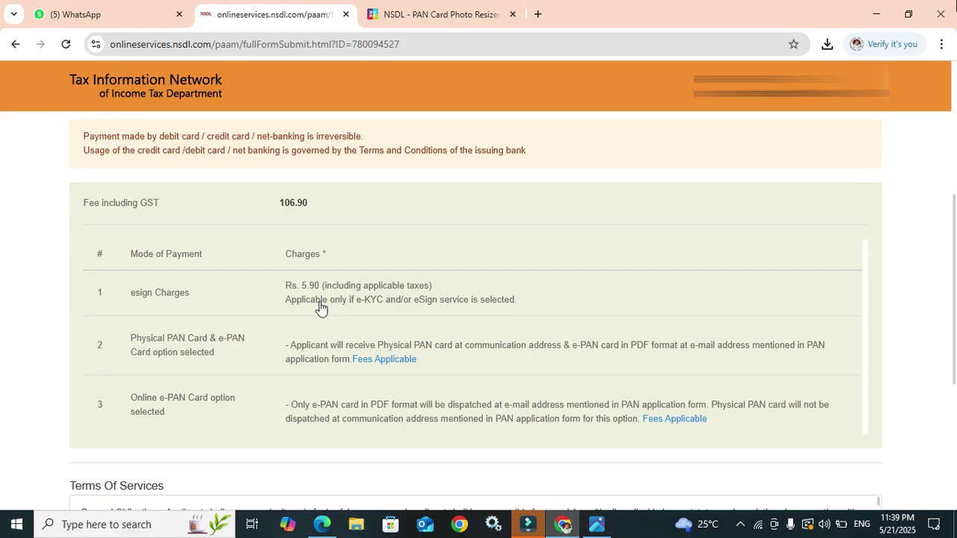
scroll(320, 308, down, 3)
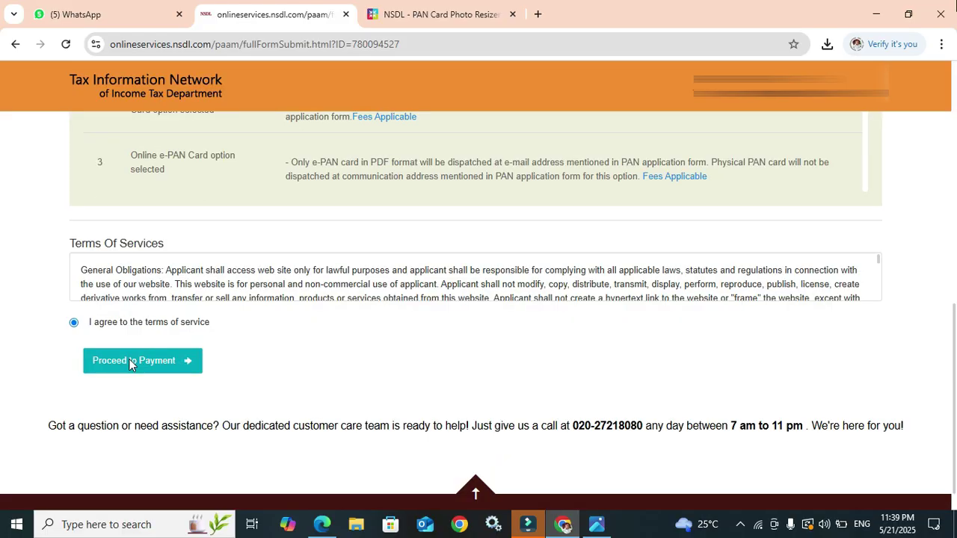
click(128, 361)
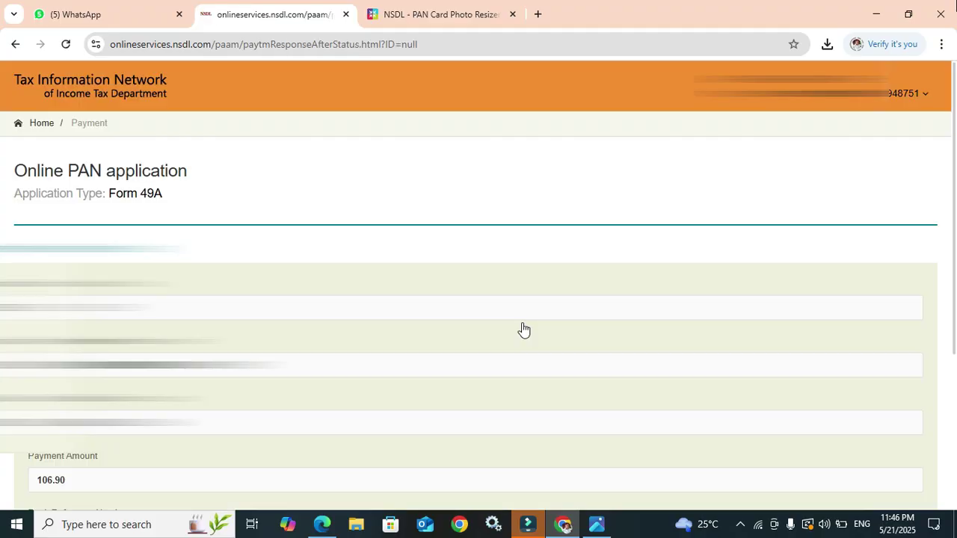
Generate the Aadhaar authentication OTP for the paid application, enter the OTP and submit it.
scroll(523, 330, down, 2)
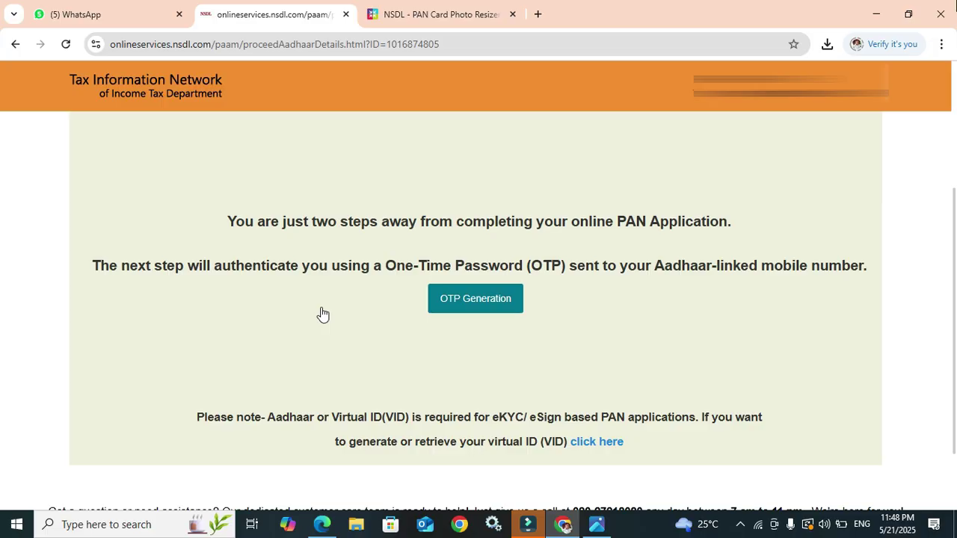
click(466, 301)
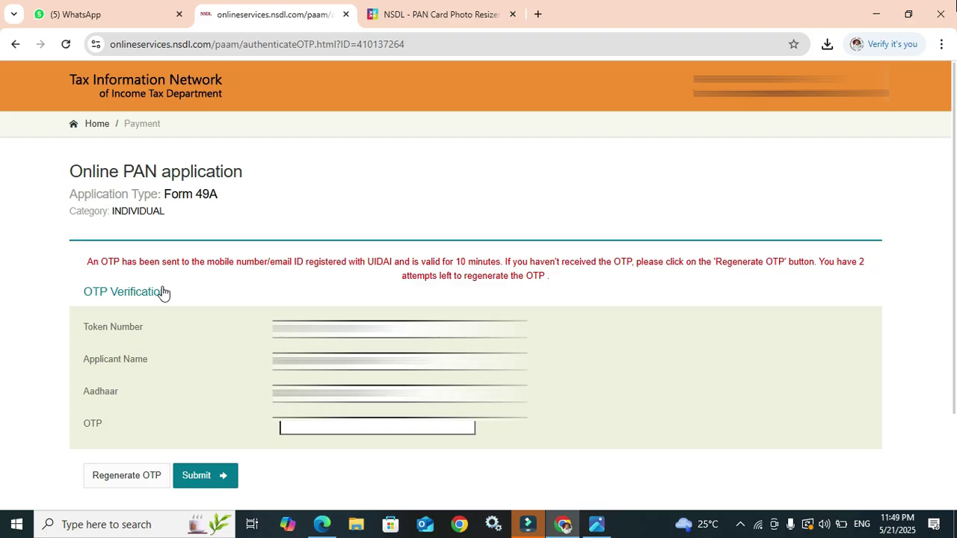
scroll(207, 412, down, 1)
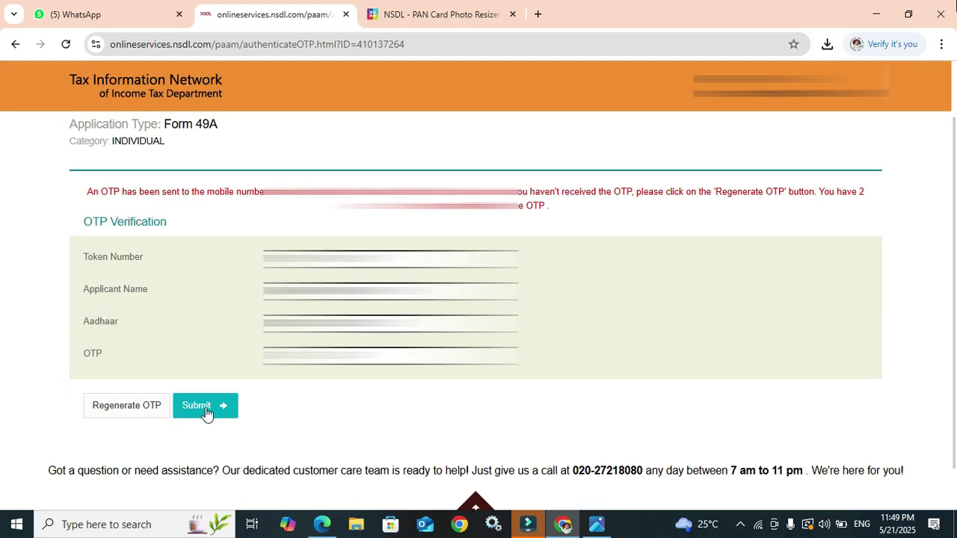
click(206, 412)
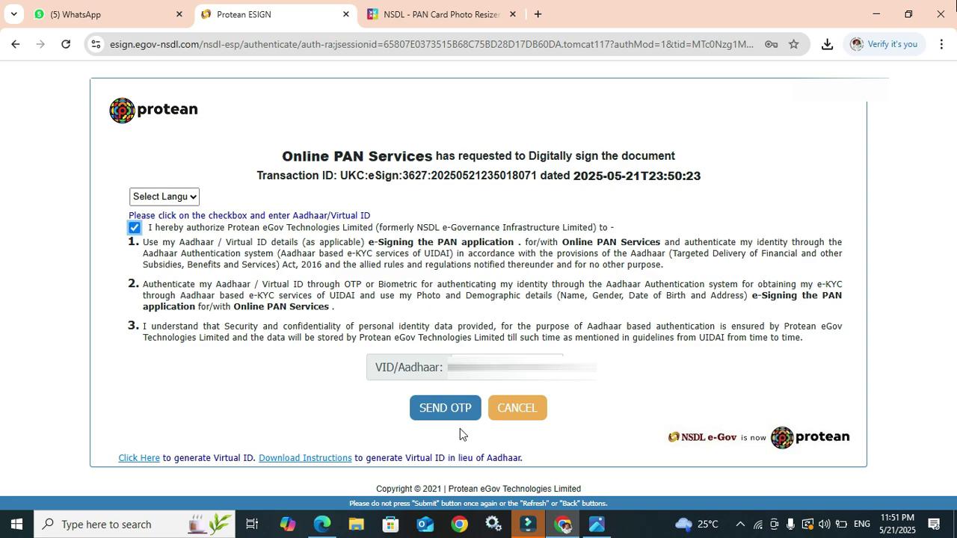
E-sign the PAN application by requesting, entering and verifying the Aadhaar OTP, and look over the acknowledgement PDF.
click(457, 415)
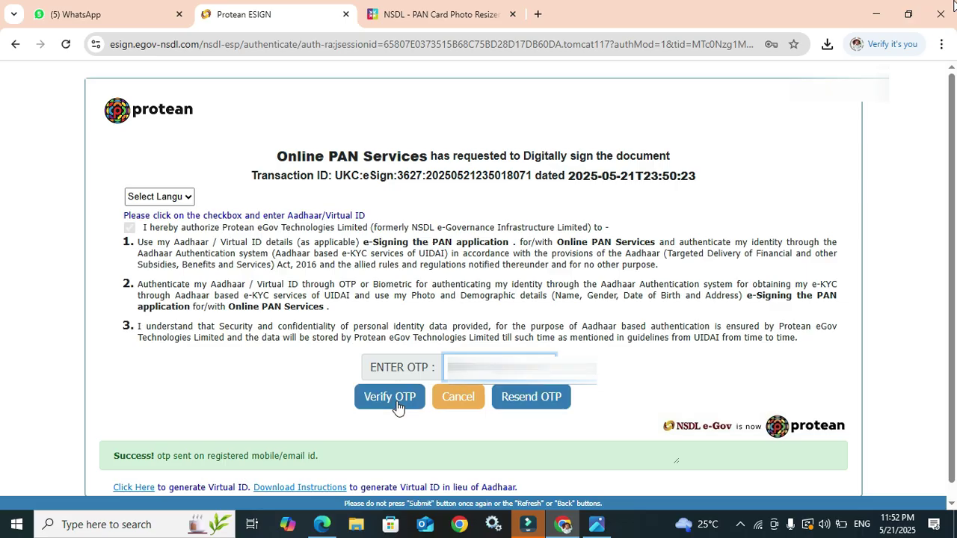
click(389, 397)
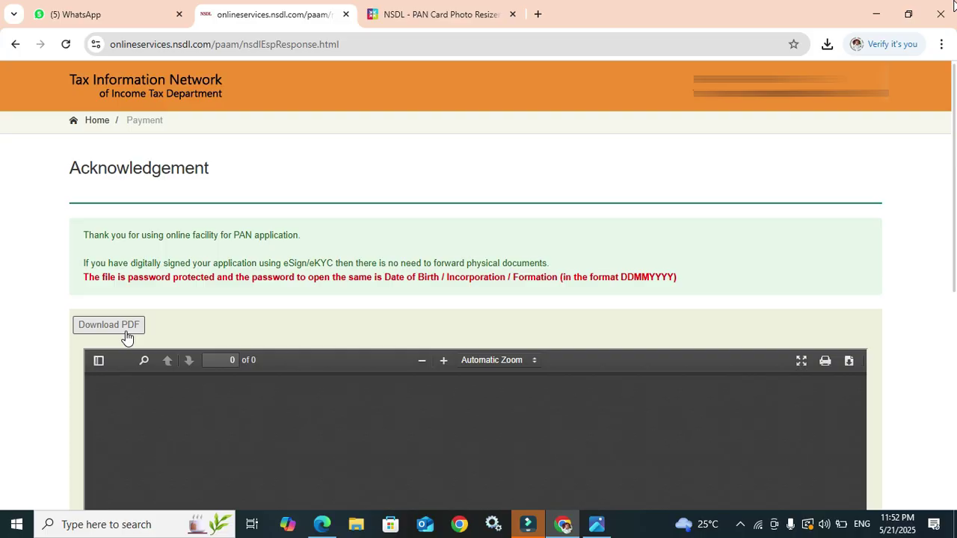
scroll(127, 338, down, 2)
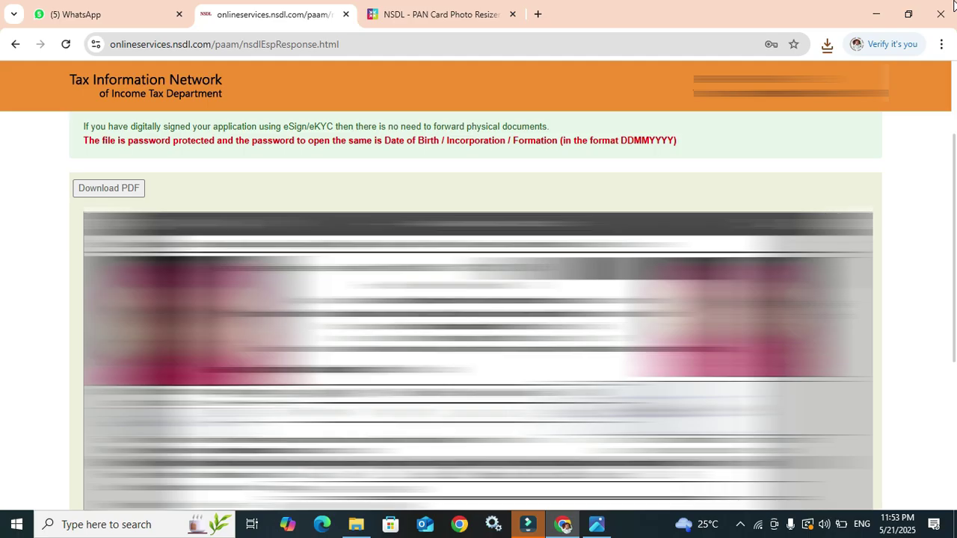
scroll(478, 314, up, 2)
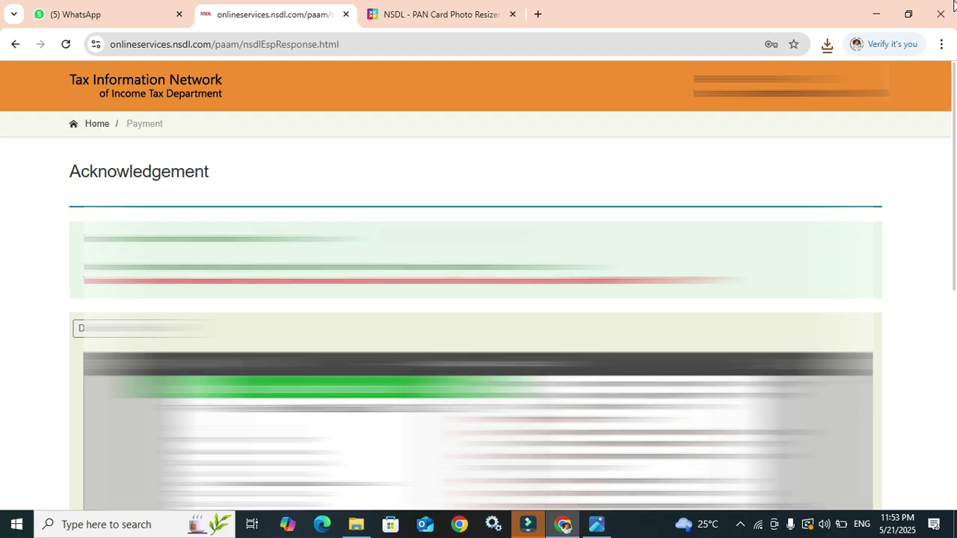